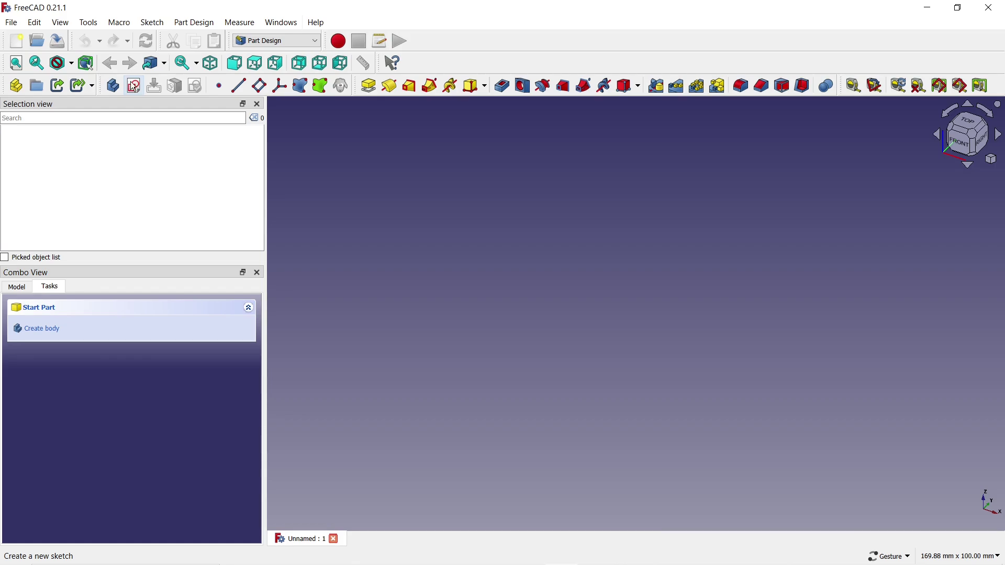
Step: Sketch a closed right-angled trapezoid on the XY plane, slanted on its left, about 14 mm wide at the top and 29 mm high
{"action": "left_click", "coordinate": [134, 86]}
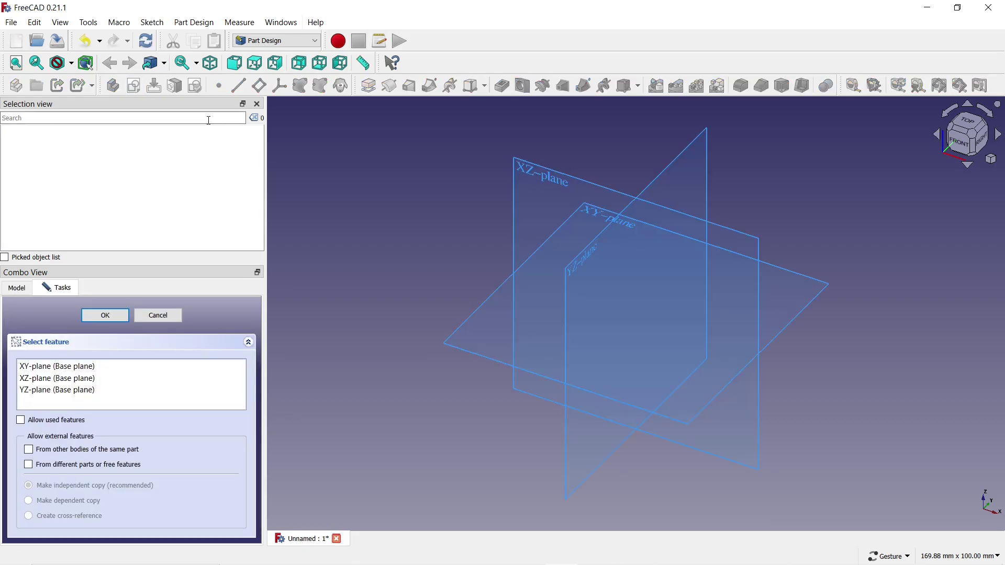
{"action": "left_click", "coordinate": [494, 290]}
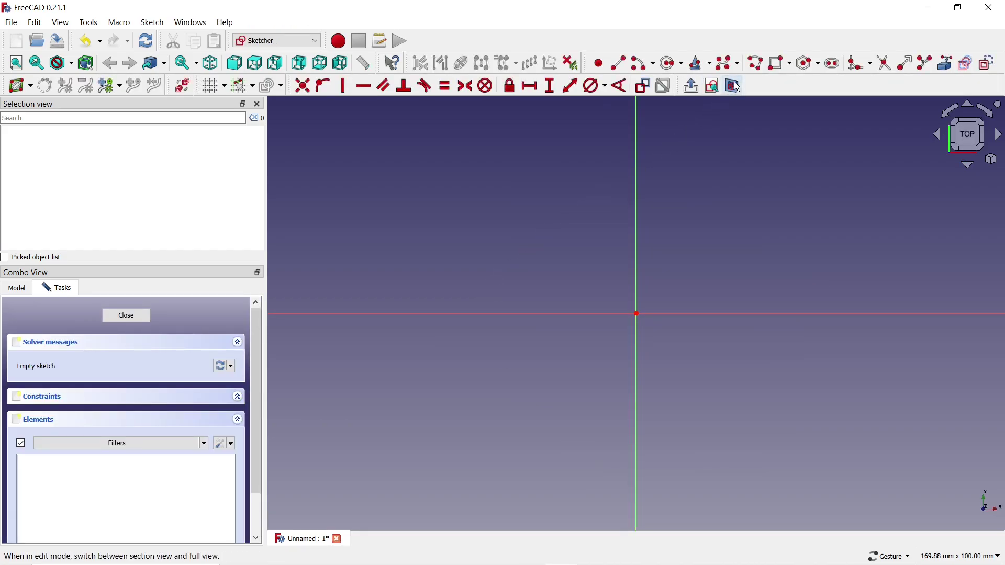
{"action": "left_click", "coordinate": [756, 64]}
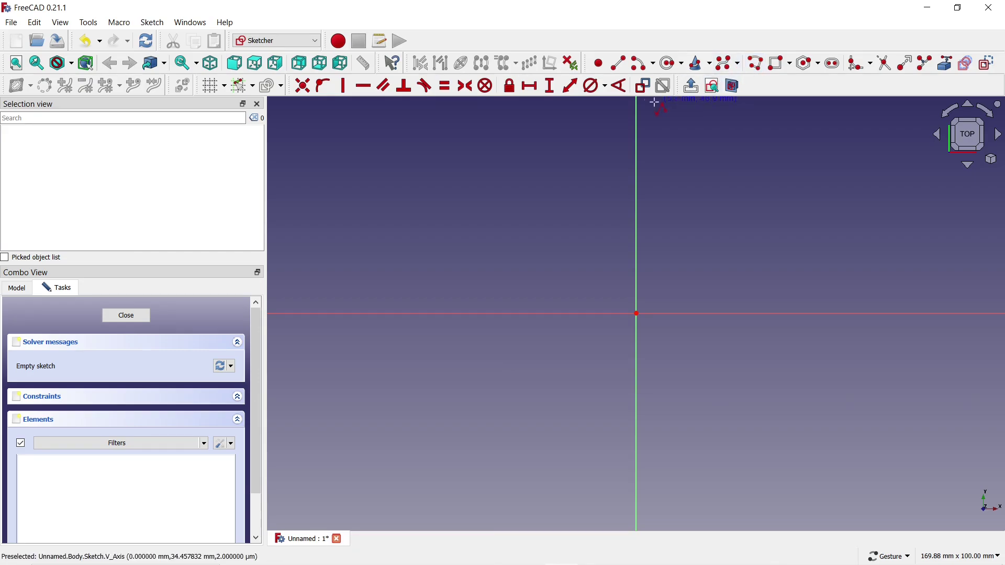
{"action": "left_click", "coordinate": [499, 149]}
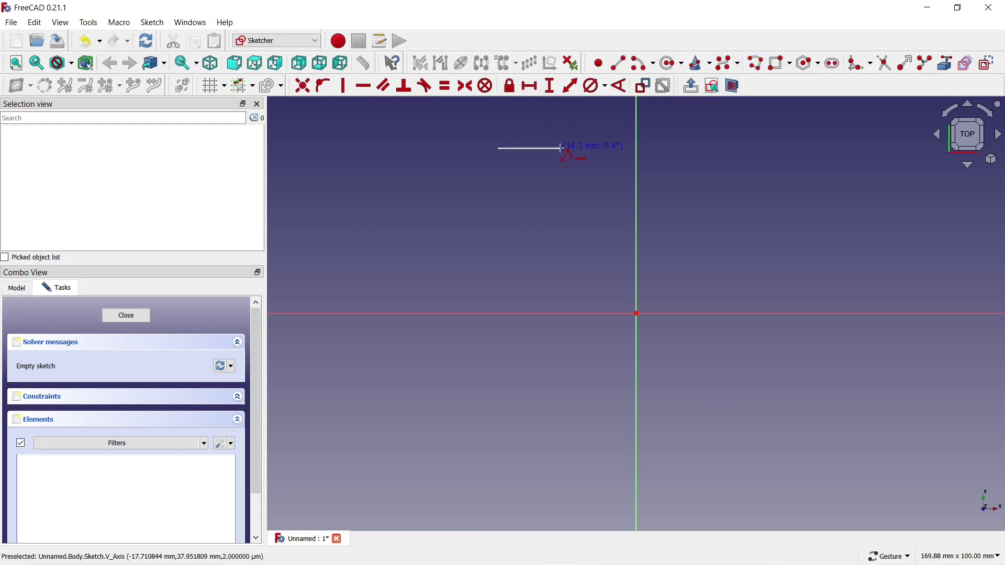
{"action": "left_click", "coordinate": [562, 150]}
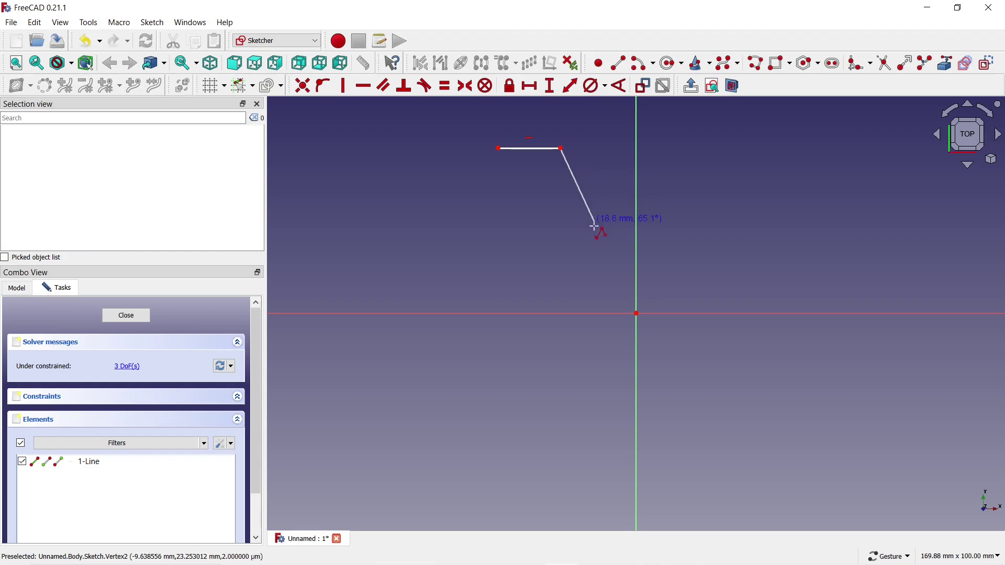
{"action": "left_click", "coordinate": [562, 273]}
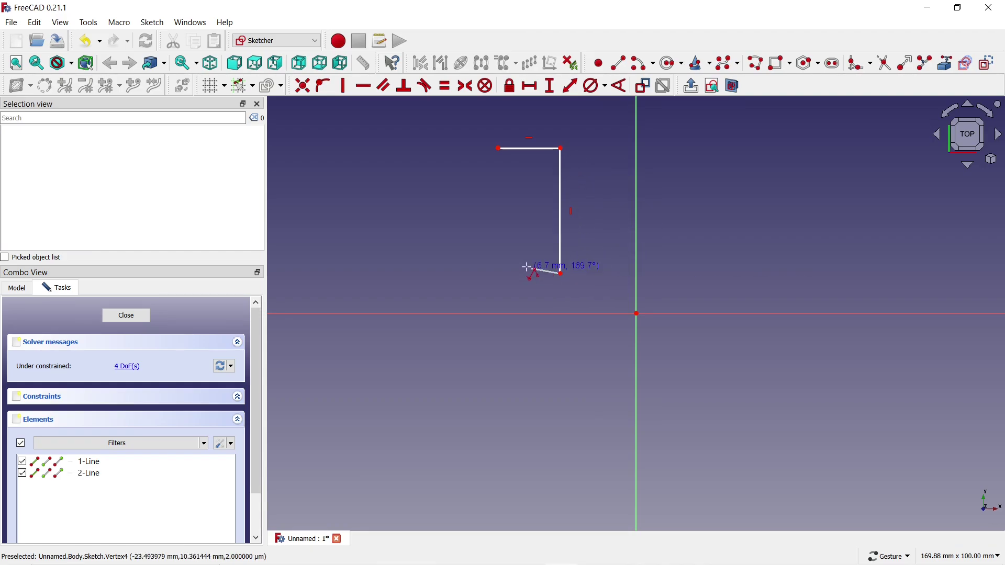
{"action": "left_click", "coordinate": [446, 273]}
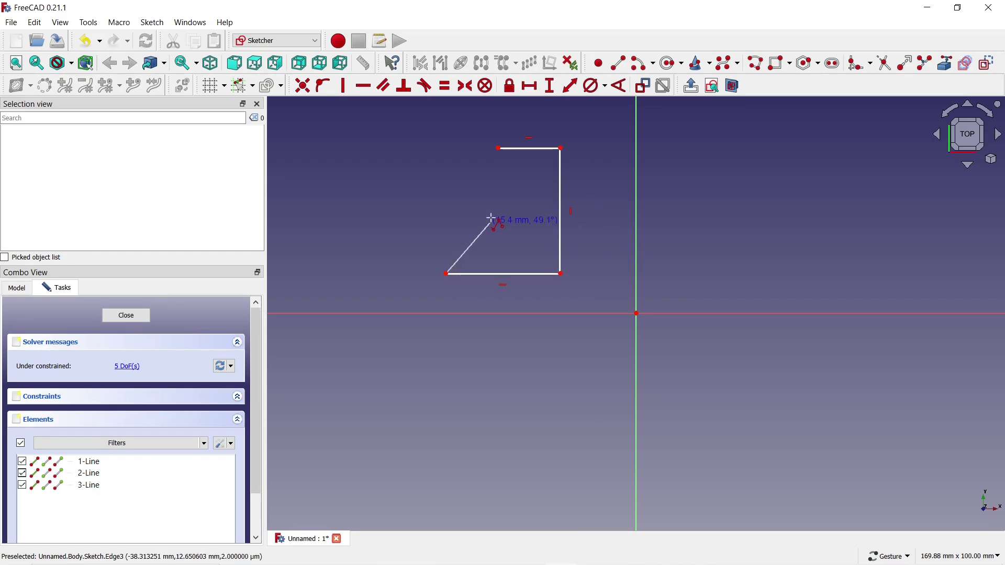
{"action": "left_click", "coordinate": [498, 149]}
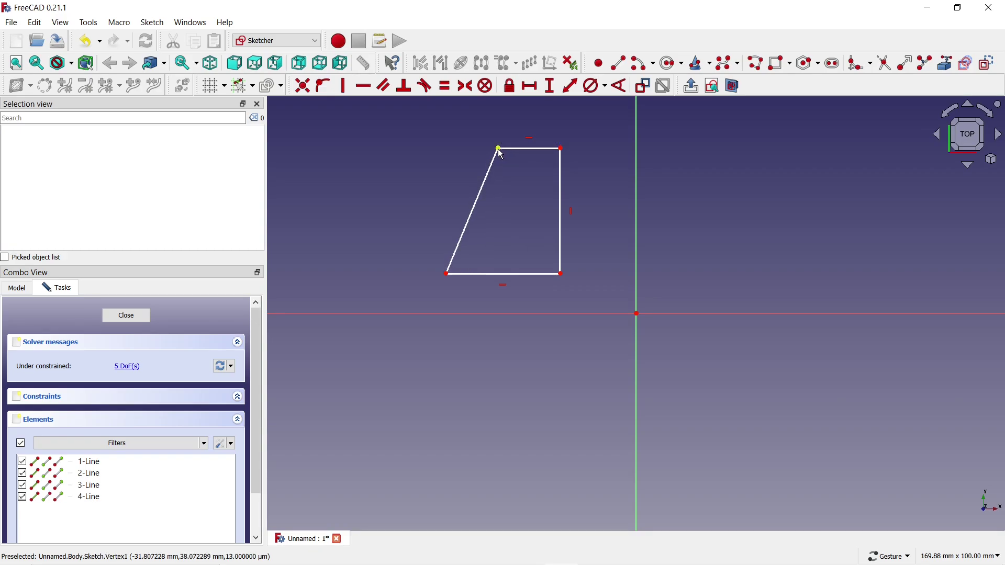
Step: Constrain the horizontal lengths of the trapezoid to 20 mm for the top edge and 30 mm for the bottom edge
{"action": "left_click", "coordinate": [529, 86]}
{"action": "left_click", "coordinate": [539, 151]}
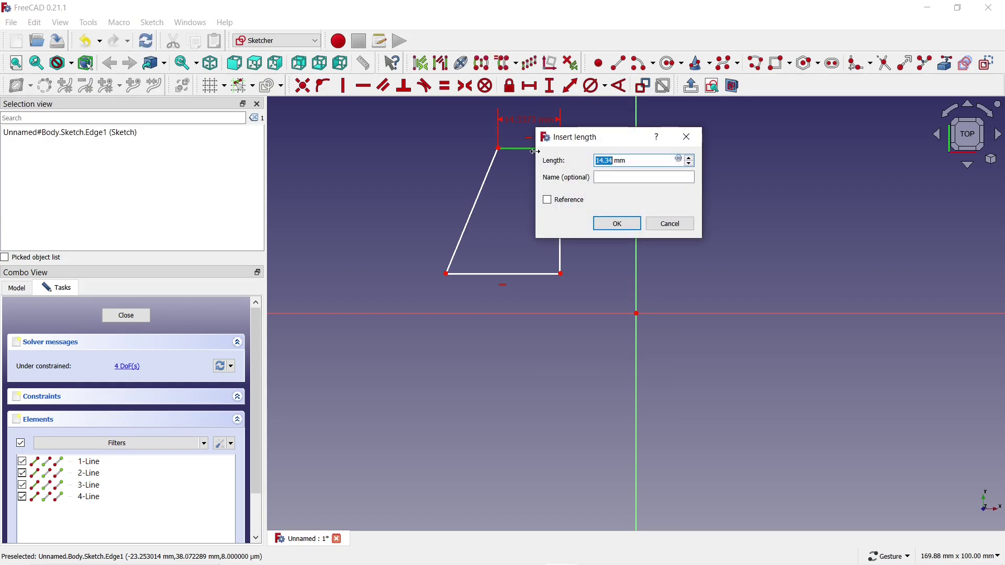
{"action": "type", "text": "20"}
{"action": "left_click", "coordinate": [605, 222]}
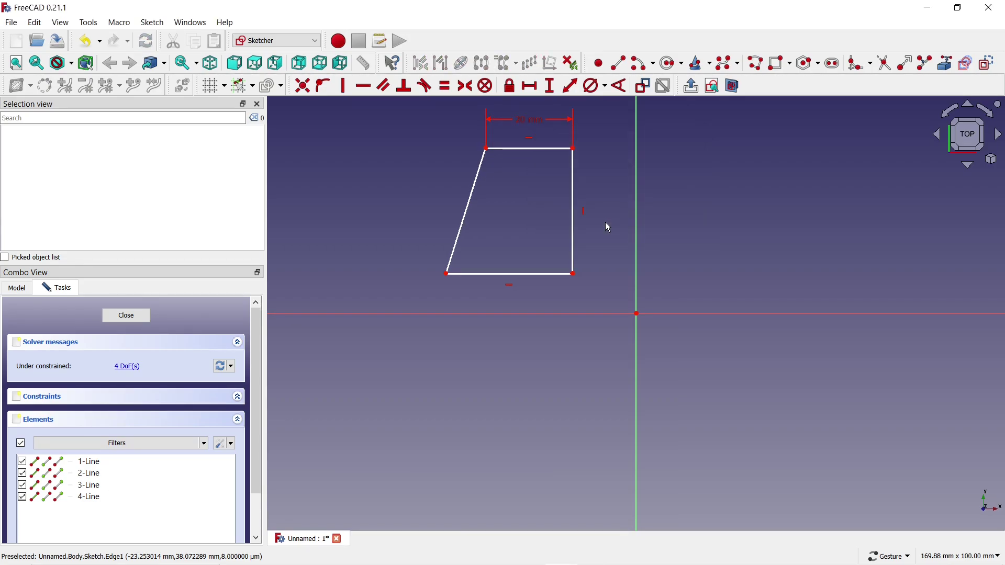
{"action": "left_click", "coordinate": [542, 275]}
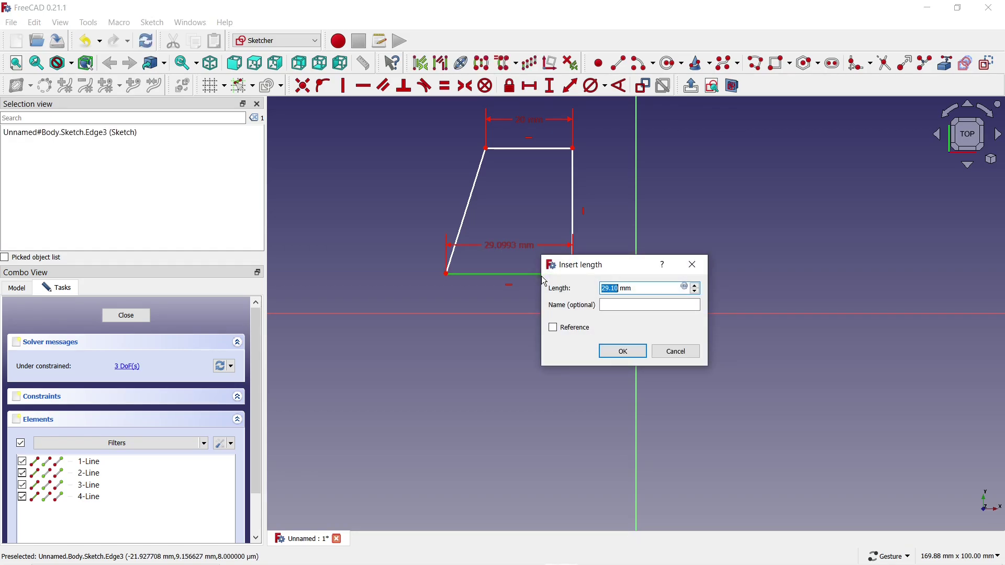
{"action": "type", "text": "30"}
{"action": "left_click", "coordinate": [627, 351]}
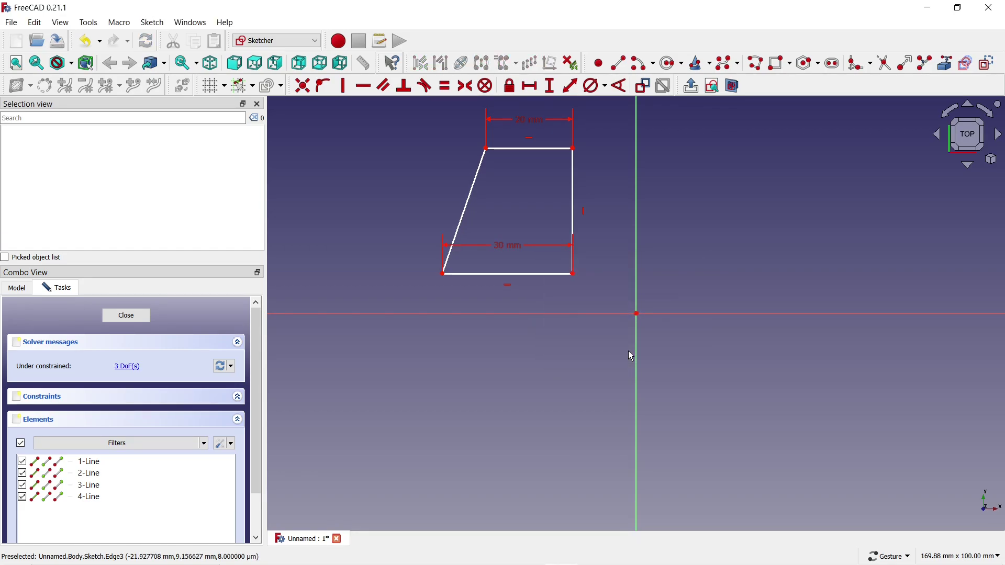
Step: Constrain the vertical length of the trapezoid's right edge to 30 mm
{"action": "left_click", "coordinate": [550, 87]}
{"action": "left_click", "coordinate": [574, 181]}
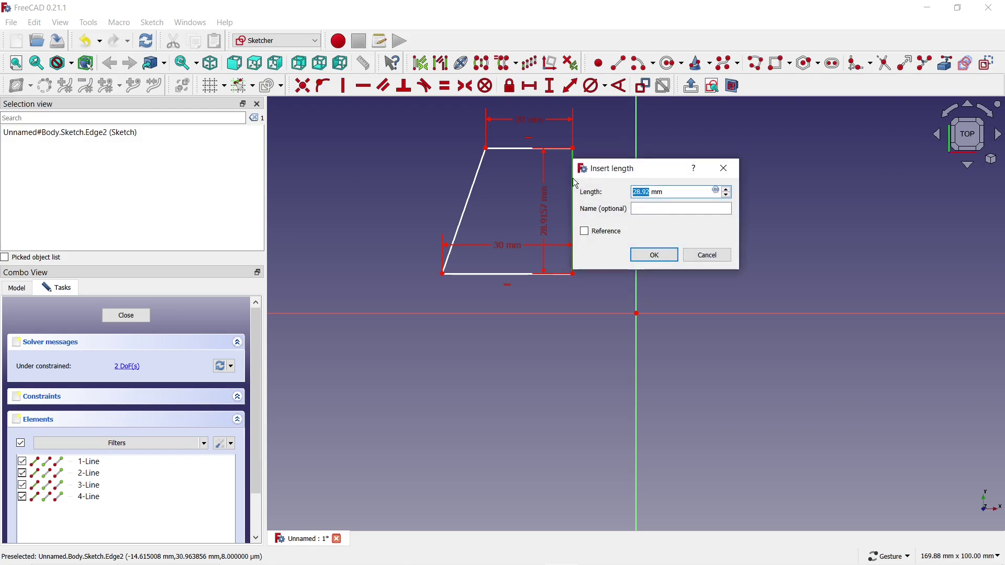
{"action": "type", "text": "30"}
{"action": "left_click", "coordinate": [649, 255]}
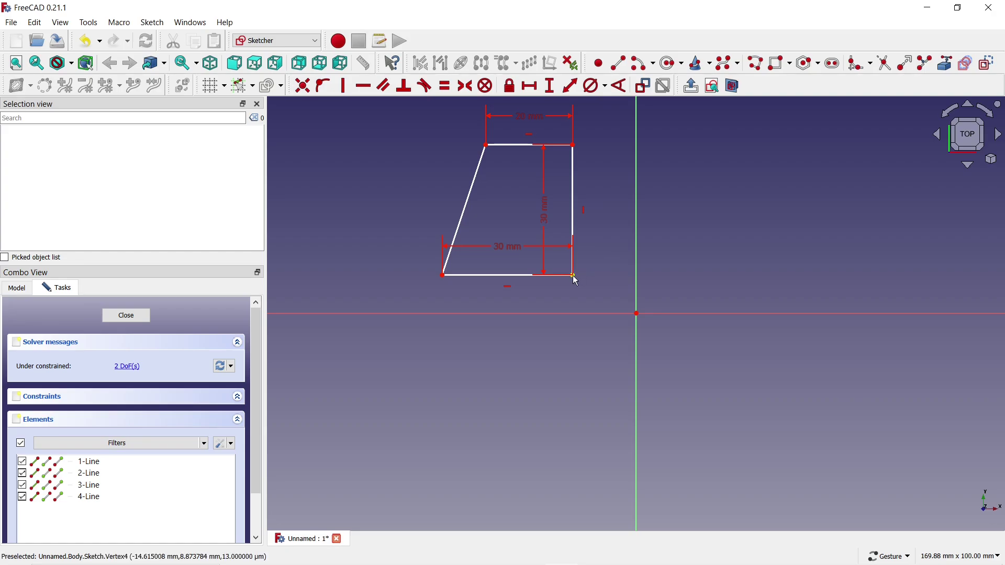
Step: Make the trapezoid's lower-right corner coincident with the sketch origin and close the sketch
{"action": "mouse_move", "coordinate": [578, 276]}
{"action": "left_mouse_down"}
{"action": "mouse_move", "coordinate": [572, 287]}
{"action": "mouse_move", "coordinate": [579, 276]}
{"action": "left_mouse_up"}
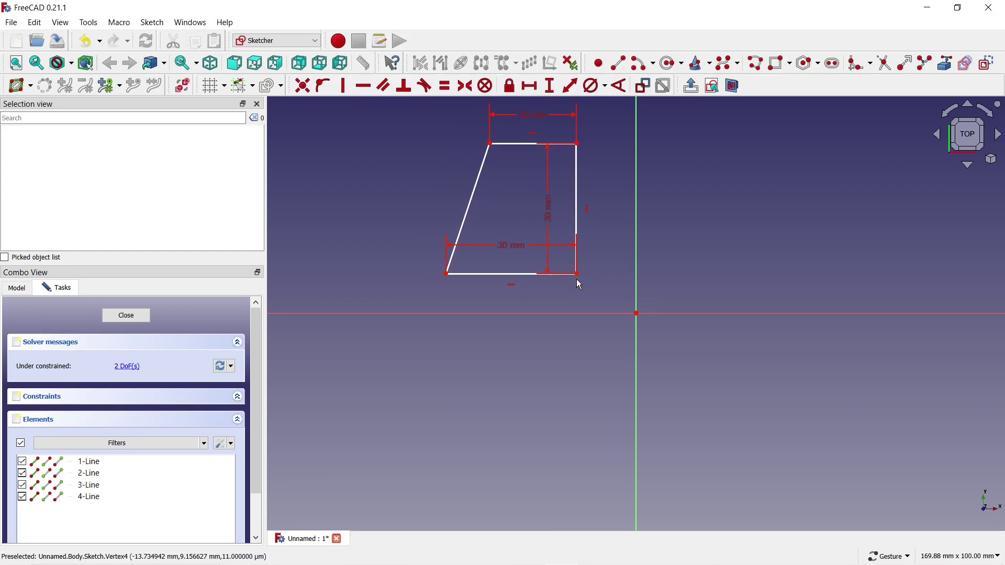
{"action": "left_click", "coordinate": [578, 275]}
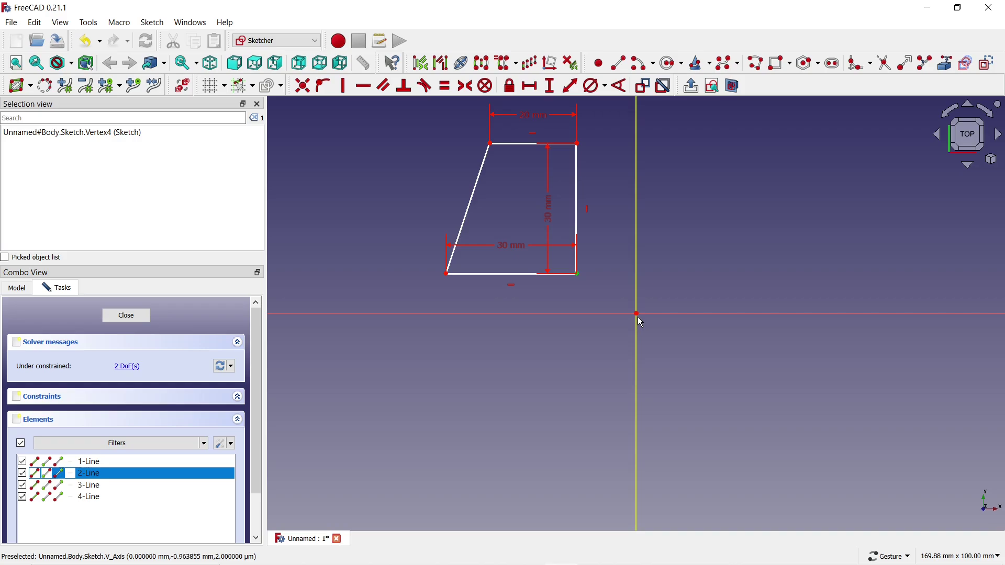
{"action": "left_click", "coordinate": [636, 314]}
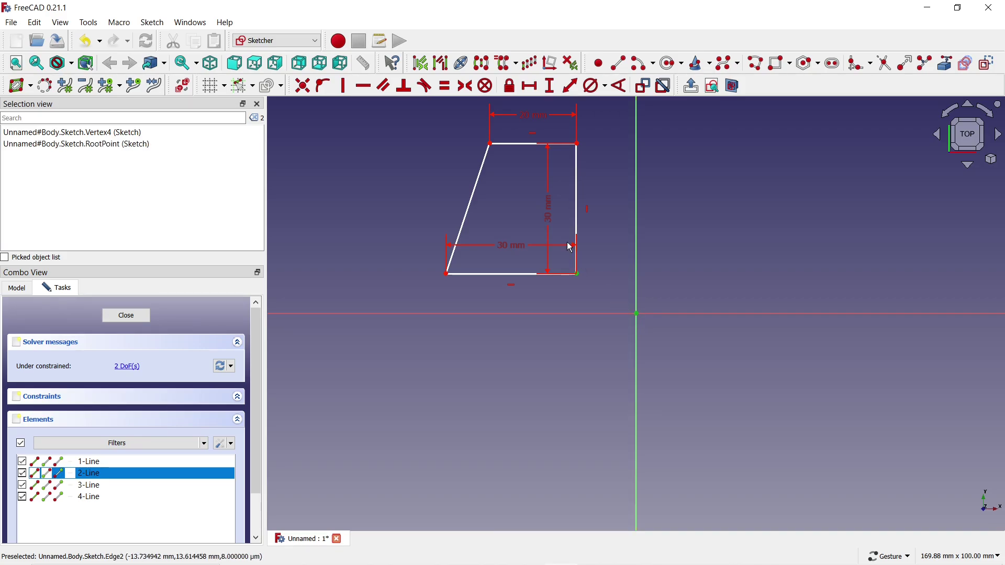
{"action": "left_click", "coordinate": [305, 89]}
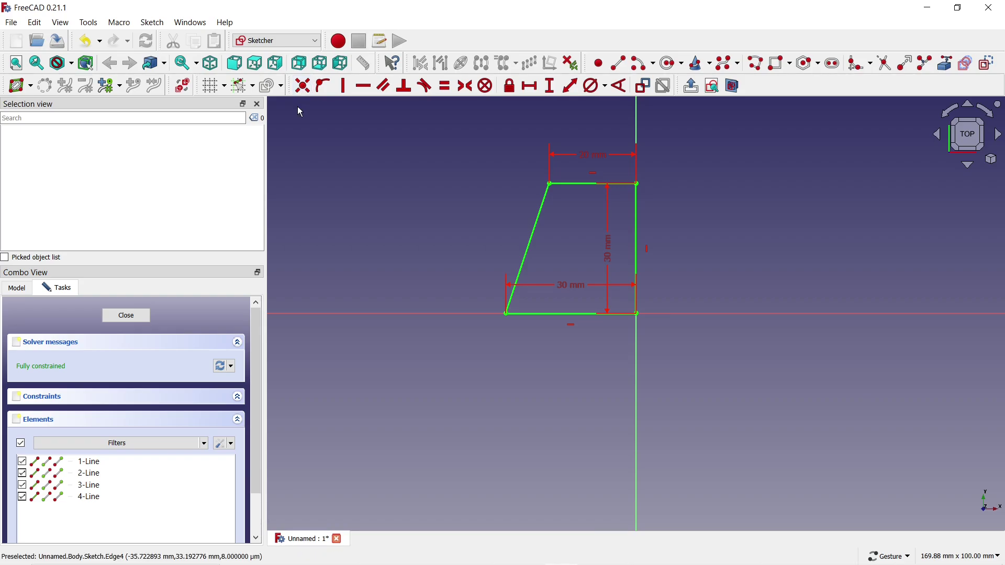
{"action": "left_click", "coordinate": [125, 316]}
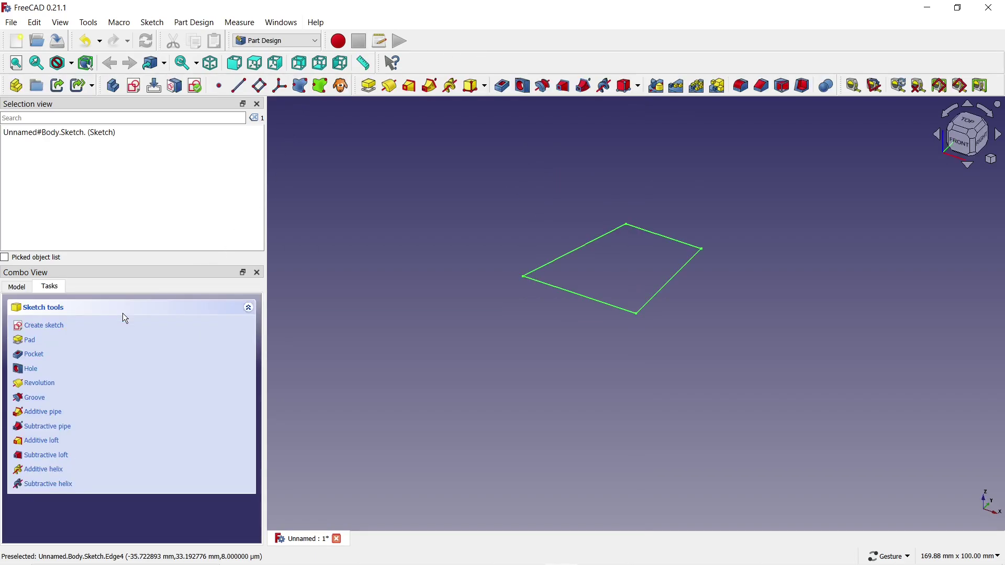
Step: Pad the trapezoid sketch to a length of 40 mm
{"action": "left_click", "coordinate": [30, 341]}
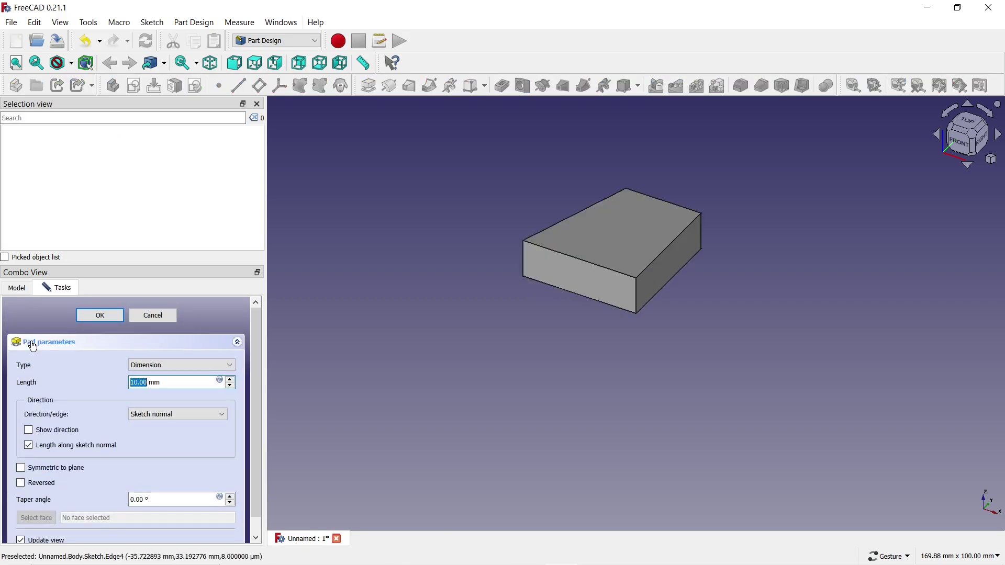
{"action": "left_click_drag", "start_coordinate": [164, 383], "coordinate": [120, 389]}
{"action": "type", "text": "40"}
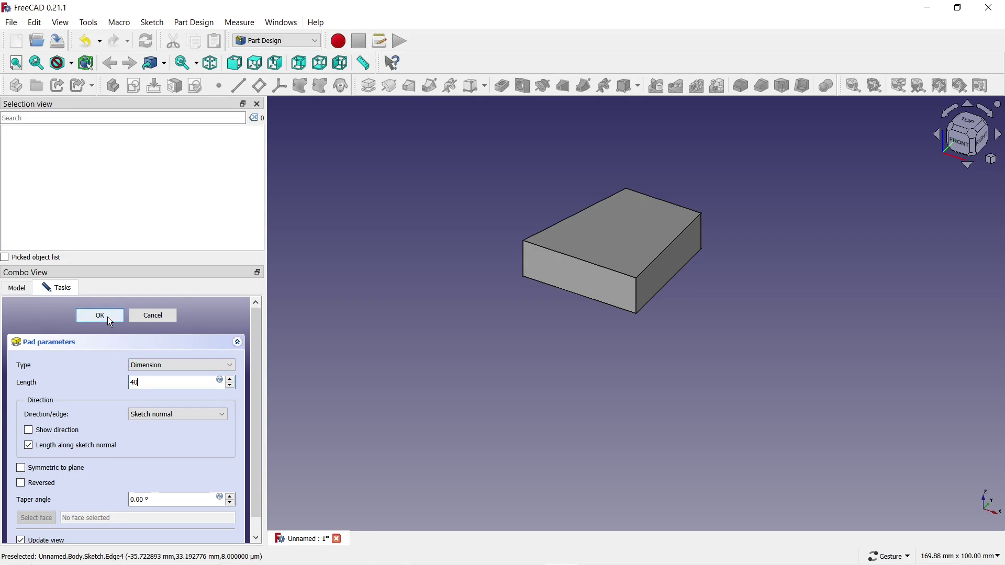
{"action": "left_click", "coordinate": [109, 319]}
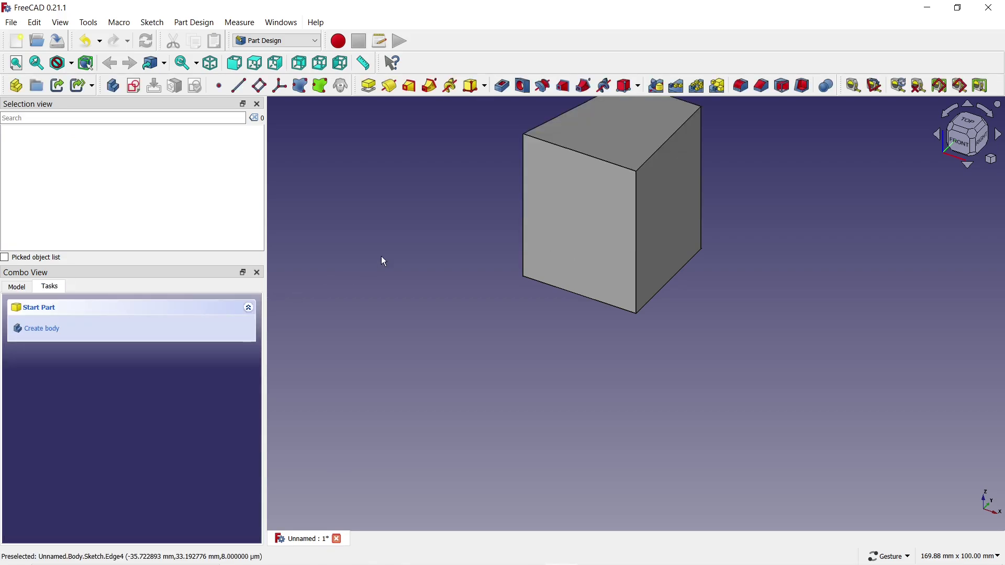
Step: Mirror the pad about the sketch's vertical axis to form a symmetric solid
{"action": "left_click_drag", "start_coordinate": [435, 166], "coordinate": [386, 240]}
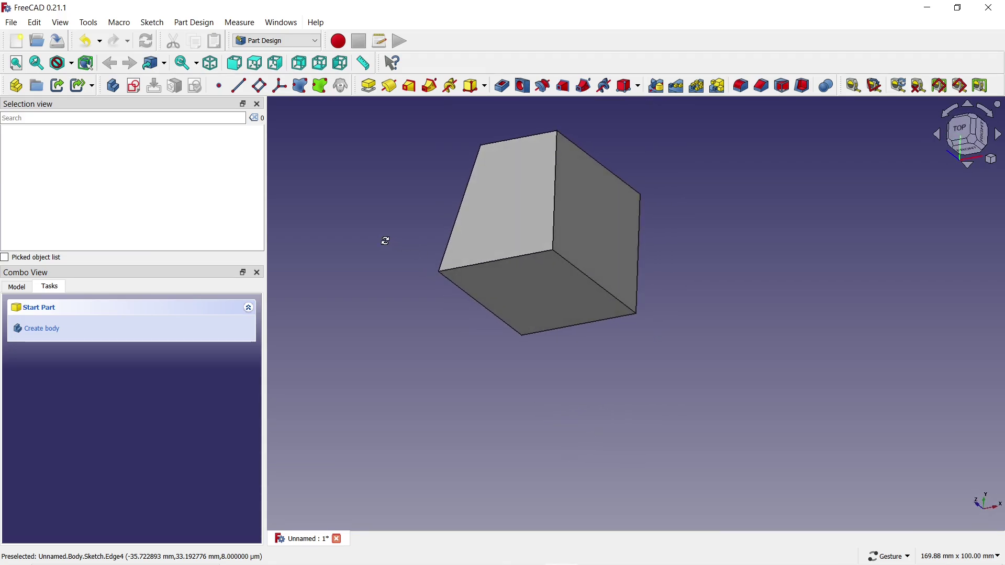
{"action": "left_click", "coordinate": [25, 291]}
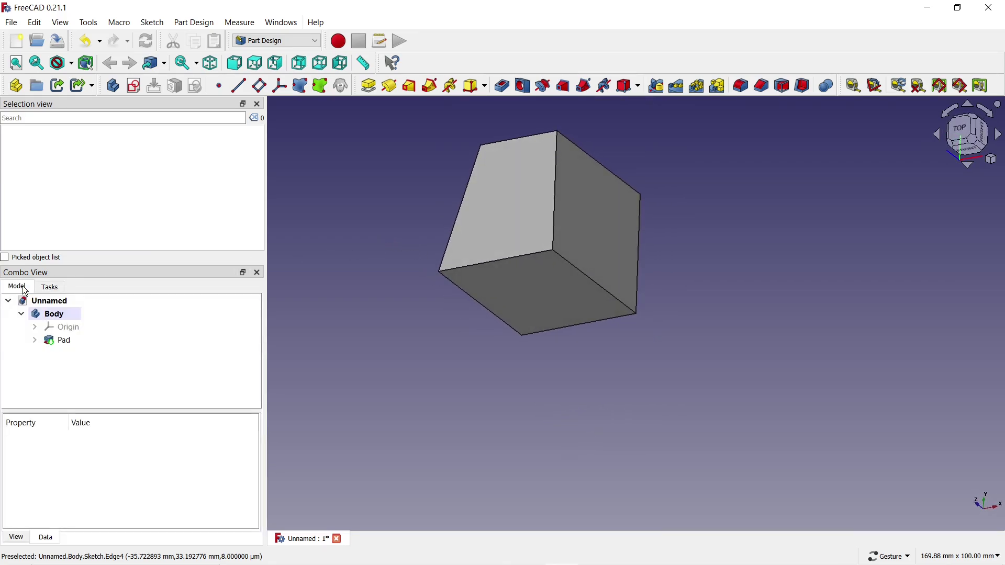
{"action": "left_click", "coordinate": [64, 343]}
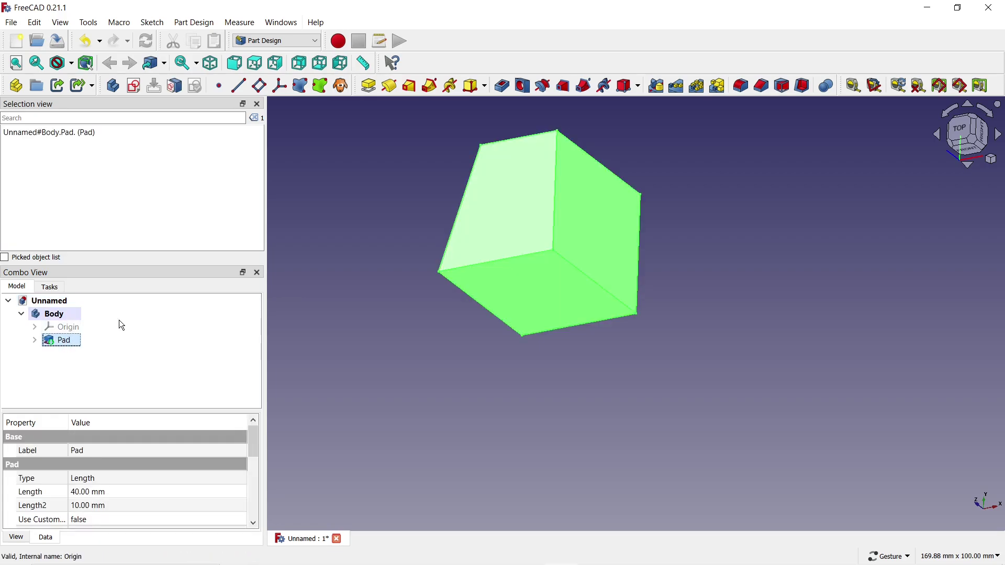
{"action": "left_click", "coordinate": [657, 88]}
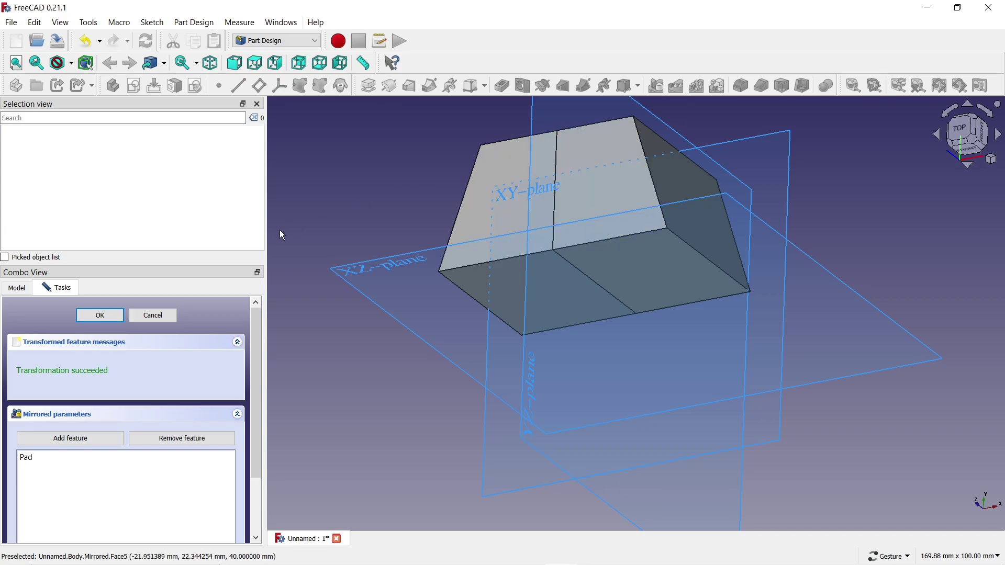
{"action": "left_click", "coordinate": [115, 316]}
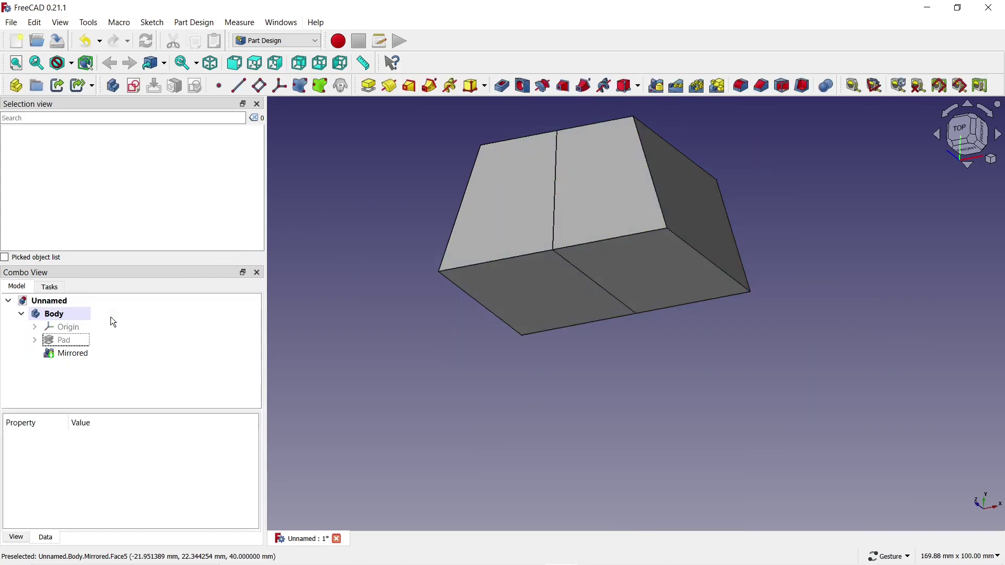
Step: Set the mirrored feature's Refine property to true to merge the coplanar faces
{"action": "left_click_drag", "start_coordinate": [438, 149], "coordinate": [525, 251]}
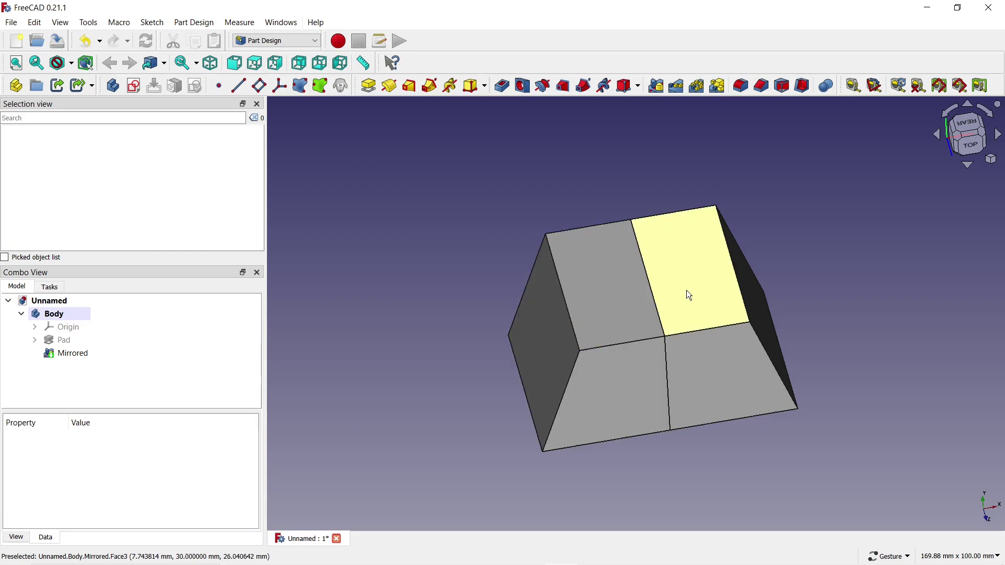
{"action": "left_click", "coordinate": [78, 356]}
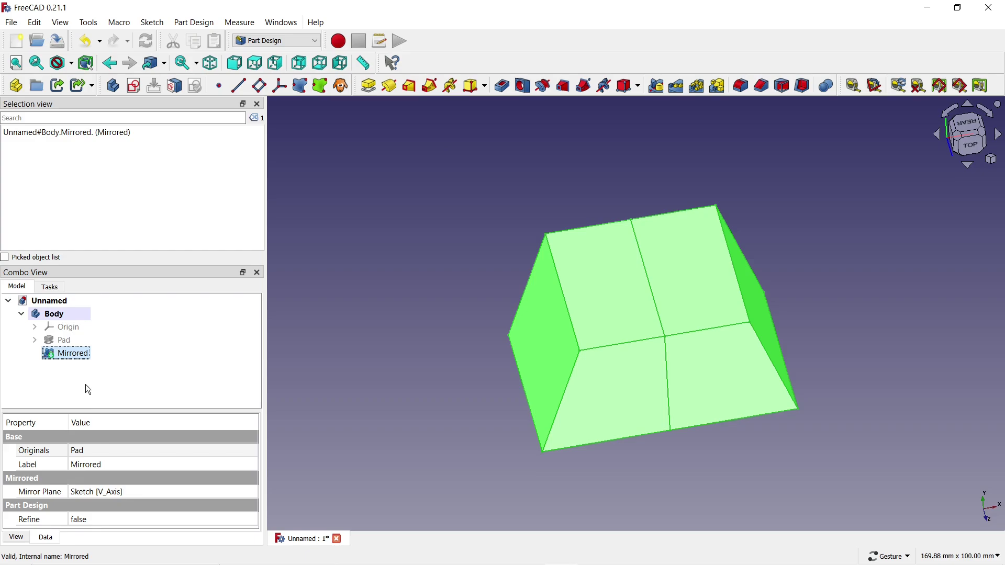
{"action": "left_click", "coordinate": [118, 517]}
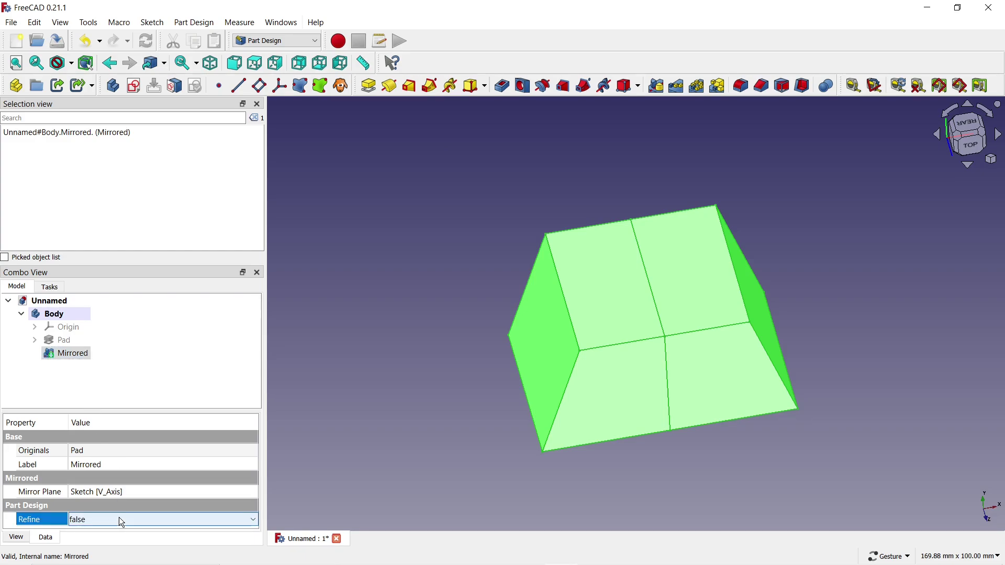
{"action": "left_click", "coordinate": [119, 517]}
{"action": "left_click", "coordinate": [101, 544]}
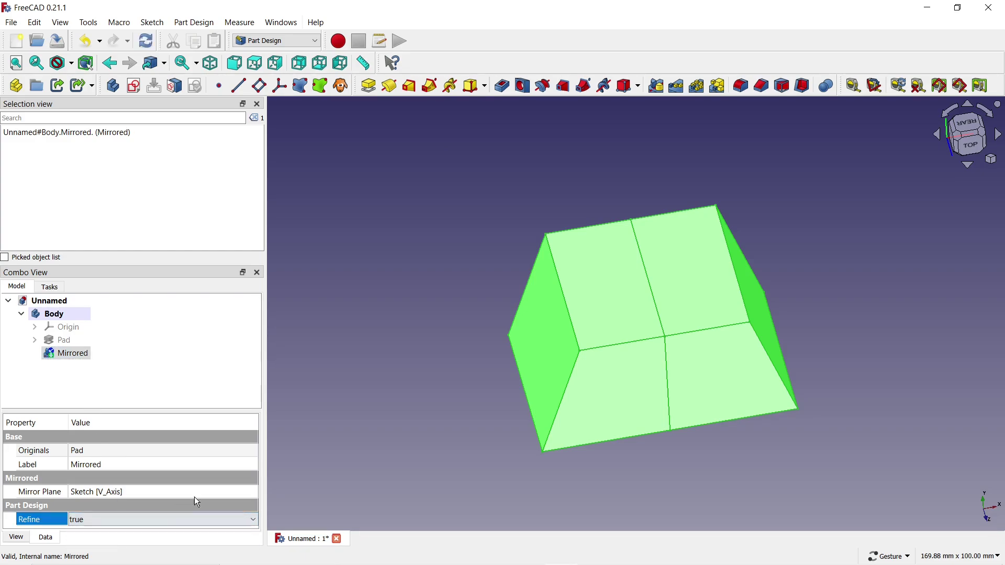
{"action": "left_click", "coordinate": [378, 428]}
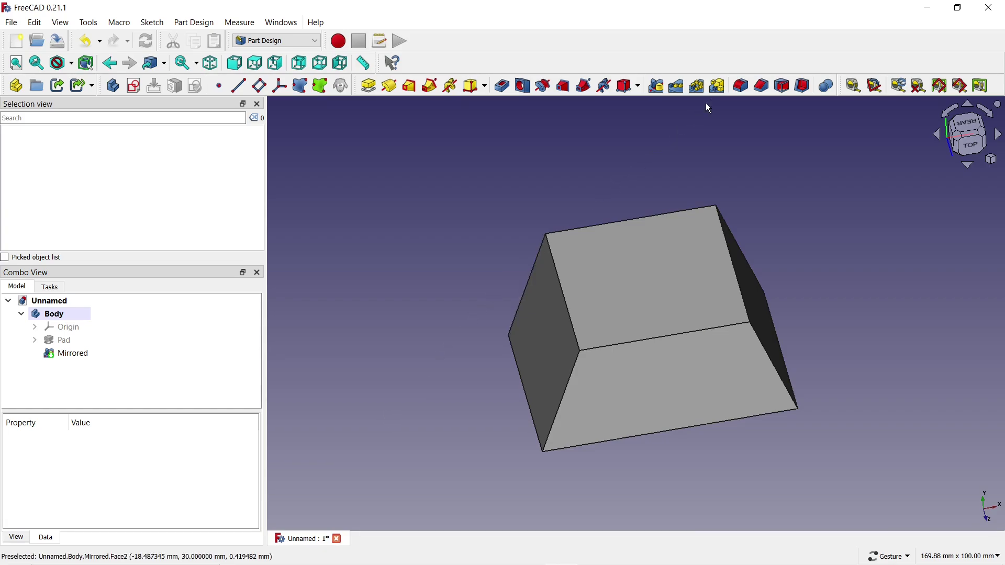
Step: Fillet the two long edges bordering the solid's narrow flat face with a radius of 10 mm
{"action": "left_click", "coordinate": [743, 86]}
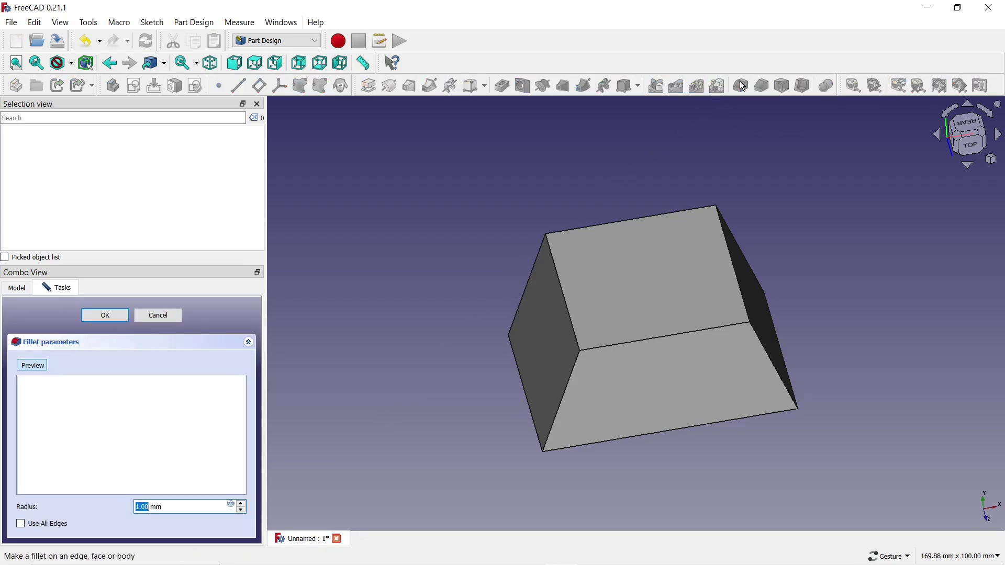
{"action": "left_click", "coordinate": [573, 324]}
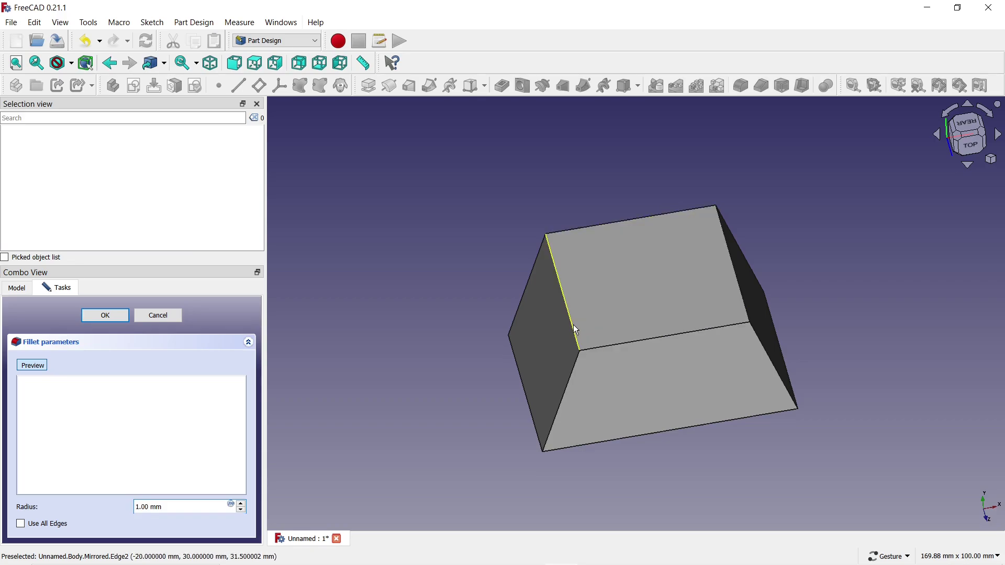
{"action": "left_click", "coordinate": [742, 296]}
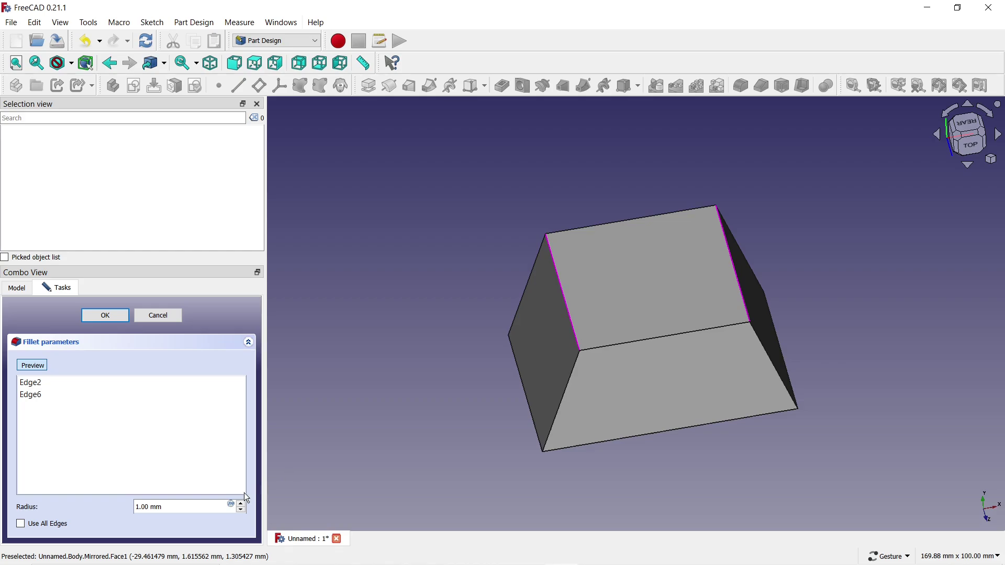
{"action": "left_click", "coordinate": [243, 511]}
{"action": "left_click", "coordinate": [244, 511]}
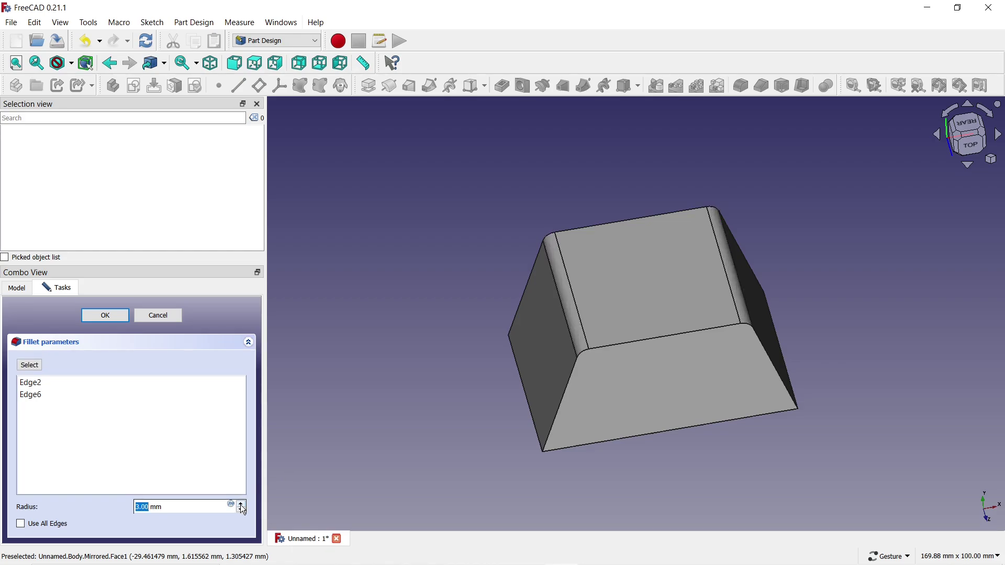
{"action": "left_click", "coordinate": [244, 511]}
{"action": "left_click", "coordinate": [243, 510]}
{"action": "left_click", "coordinate": [243, 510]}
{"action": "left_click", "coordinate": [244, 510]}
{"action": "left_click", "coordinate": [243, 510]}
{"action": "left_click", "coordinate": [243, 510]}
{"action": "left_click", "coordinate": [243, 510]}
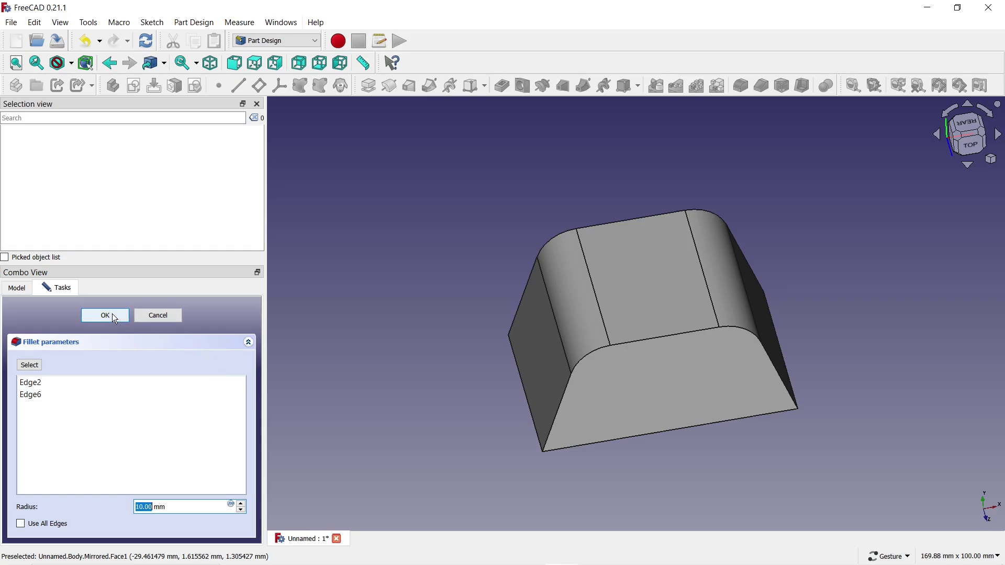
{"action": "left_click", "coordinate": [116, 316]}
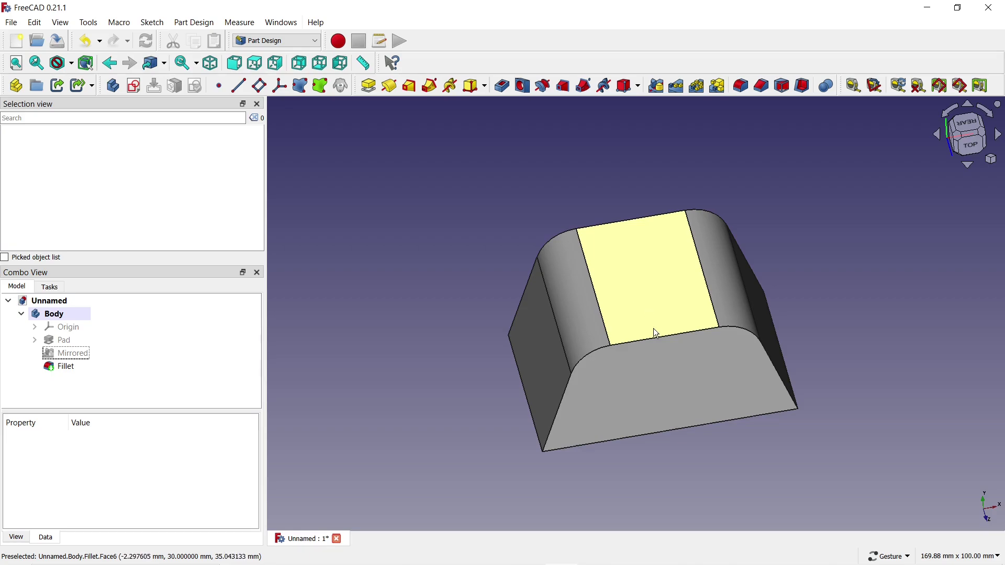
Step: Start a Thickness feature and select both trapezoidal end faces and the wide base face as the faces to open
{"action": "mouse_move", "coordinate": [724, 462]}
{"action": "left_mouse_down"}
{"action": "mouse_move", "coordinate": [673, 328]}
{"action": "mouse_move", "coordinate": [715, 462]}
{"action": "left_mouse_up"}
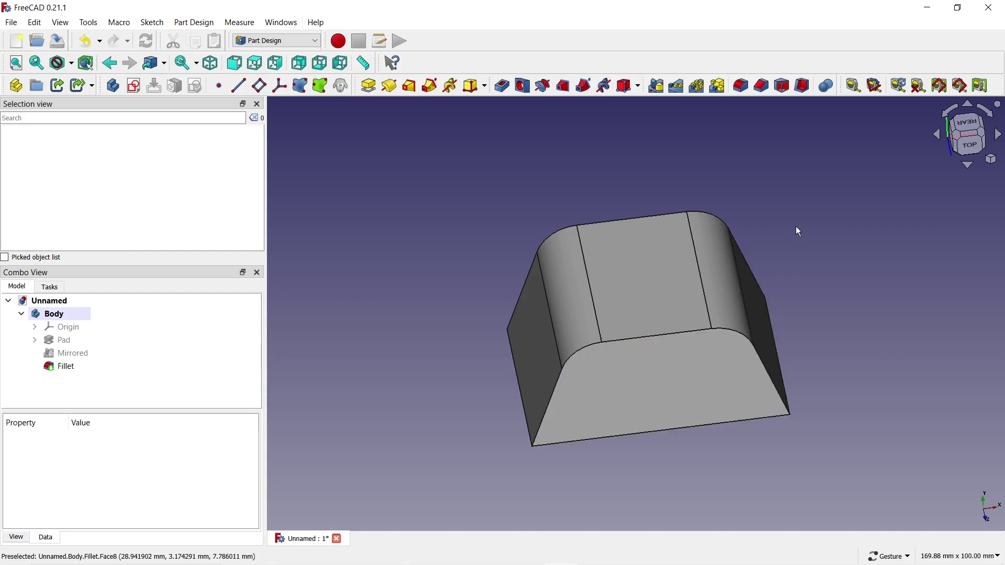
{"action": "left_click", "coordinate": [802, 87]}
{"action": "left_click", "coordinate": [679, 362]}
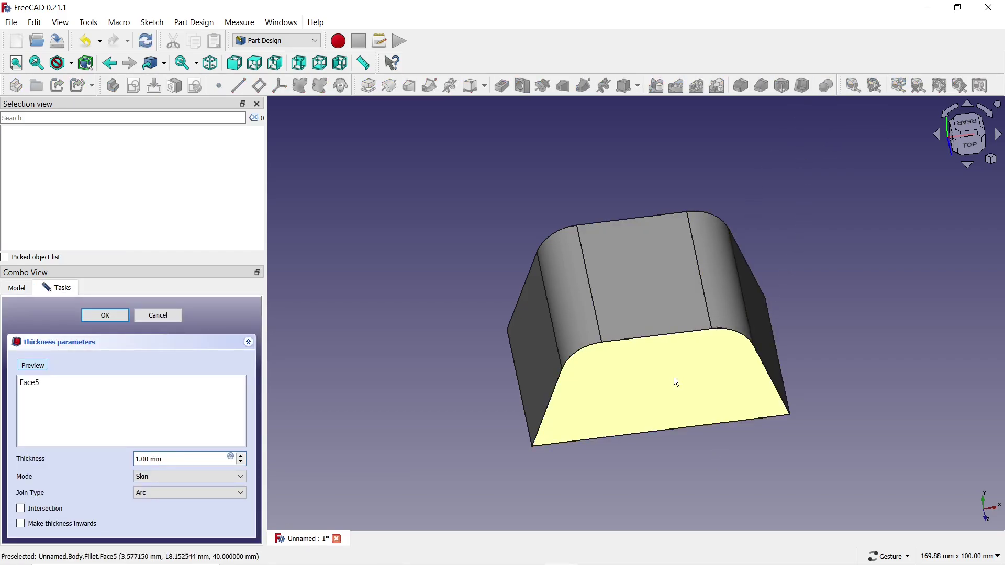
{"action": "left_click_drag", "start_coordinate": [677, 455], "coordinate": [640, 290]}
{"action": "left_click", "coordinate": [629, 341]}
{"action": "left_click", "coordinate": [620, 270]}
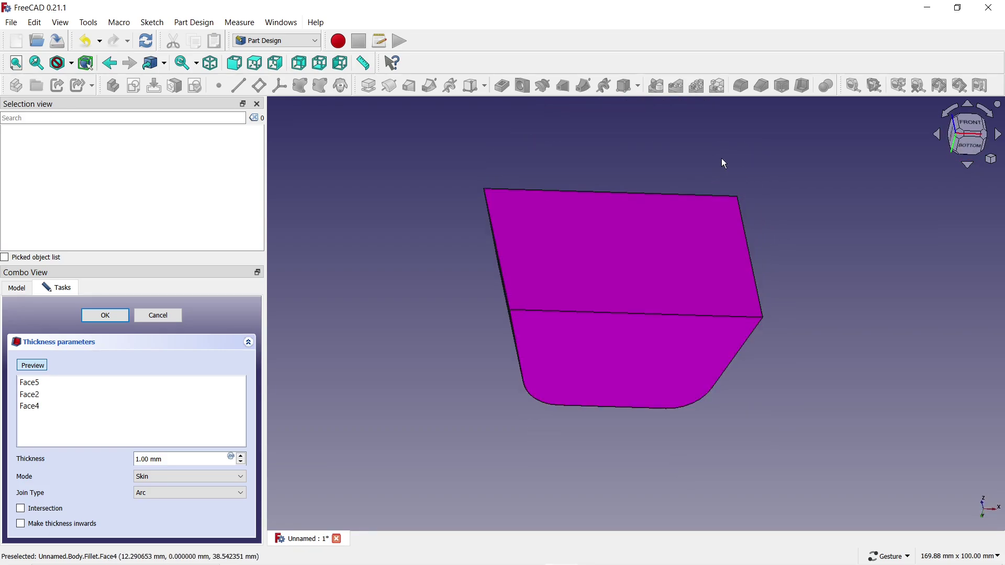
{"action": "left_click_drag", "start_coordinate": [722, 162], "coordinate": [695, 381]}
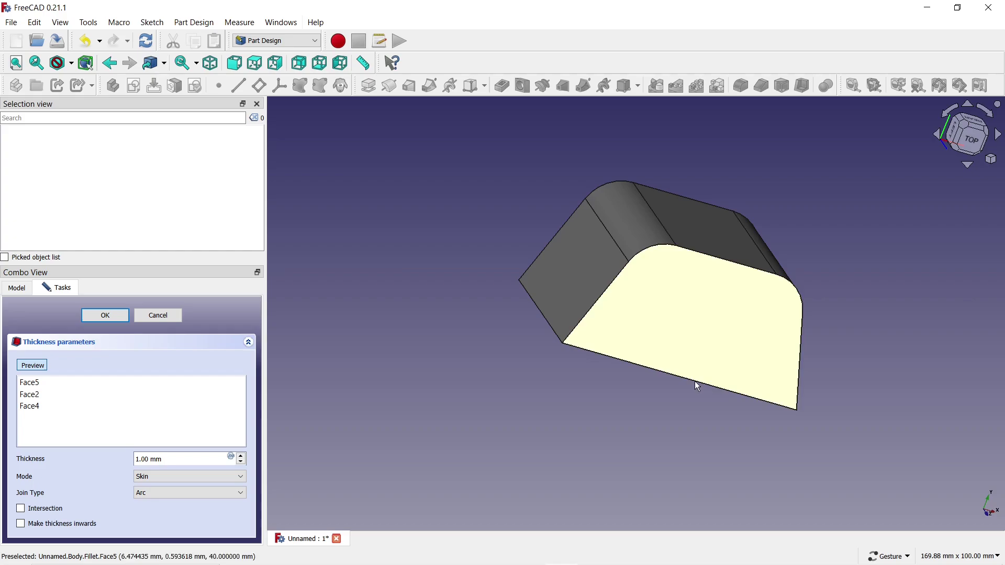
Step: Make the thickness inwards, set it to 4 mm, and apply the shell
{"action": "left_click", "coordinate": [21, 524]}
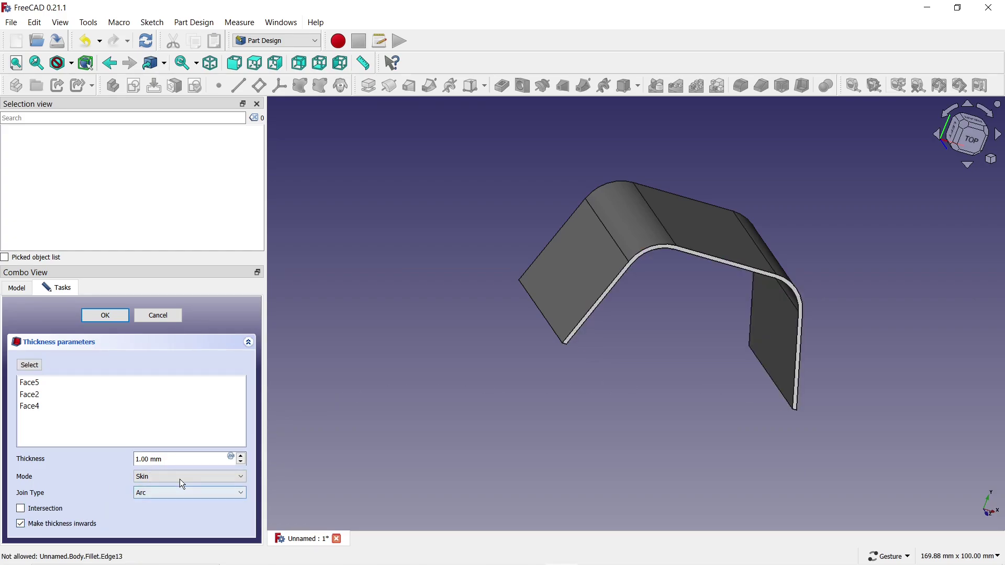
{"action": "left_click", "coordinate": [242, 456]}
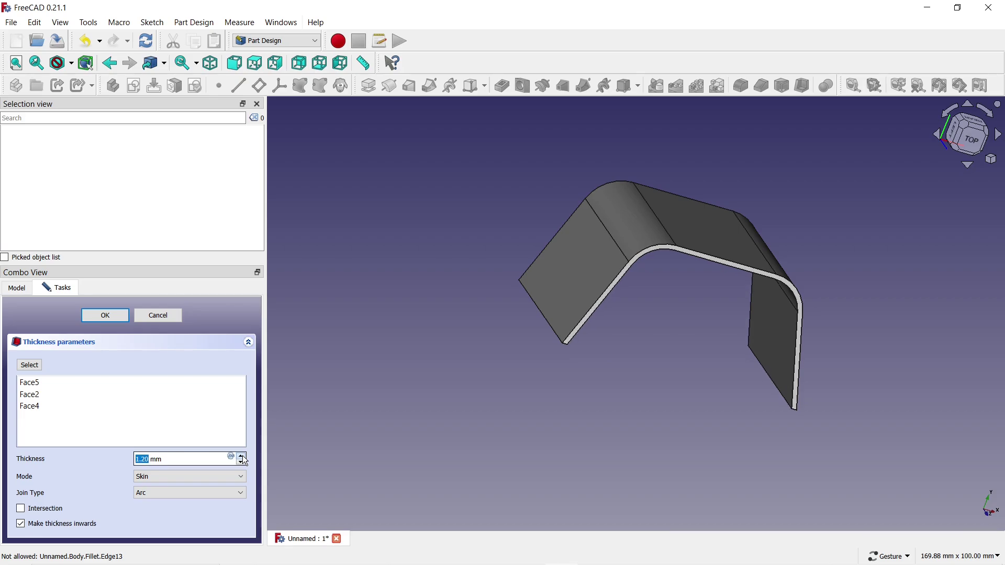
{"action": "left_click_drag", "start_coordinate": [244, 458], "coordinate": [244, 460]}
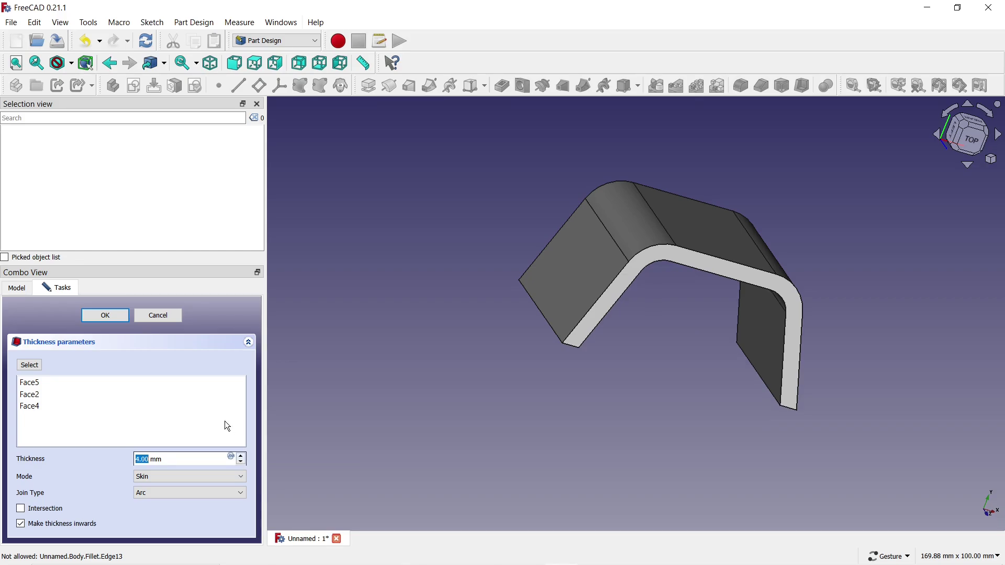
{"action": "left_click", "coordinate": [117, 318]}
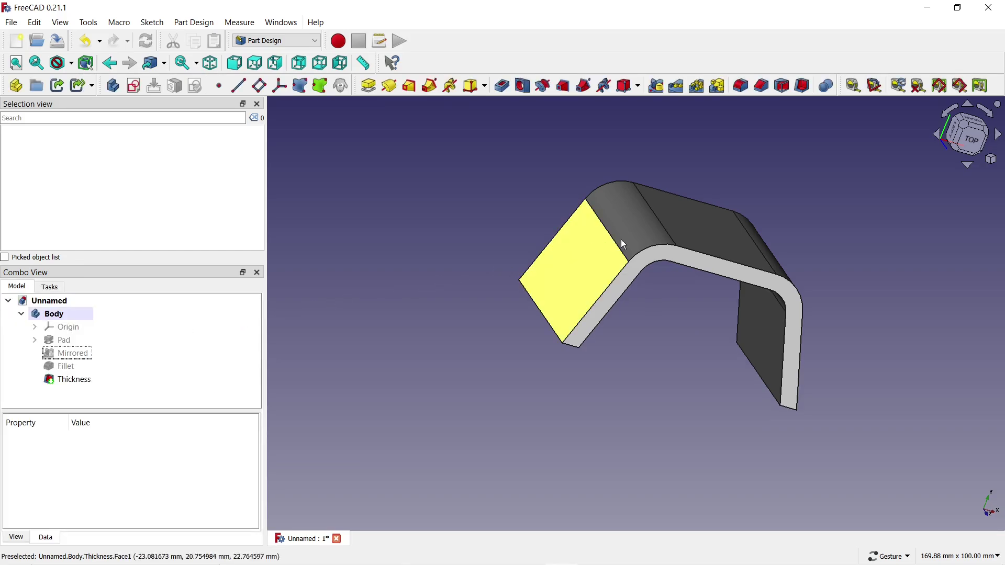
Step: Create a sketch on the bracket's flat top face and draw a circle about 16 mm in diameter centred on the vertical axis
{"action": "left_click", "coordinate": [686, 230]}
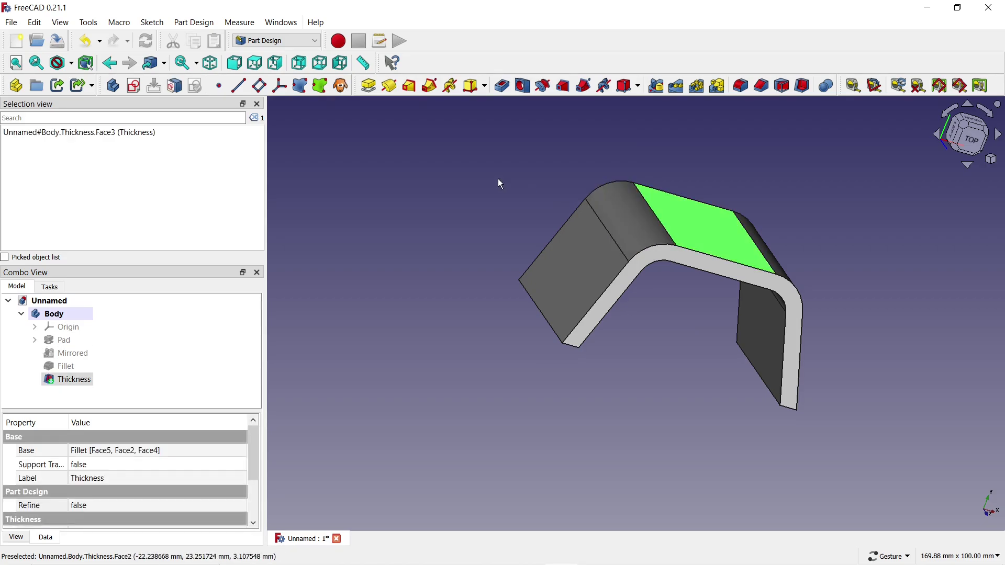
{"action": "left_click", "coordinate": [134, 87]}
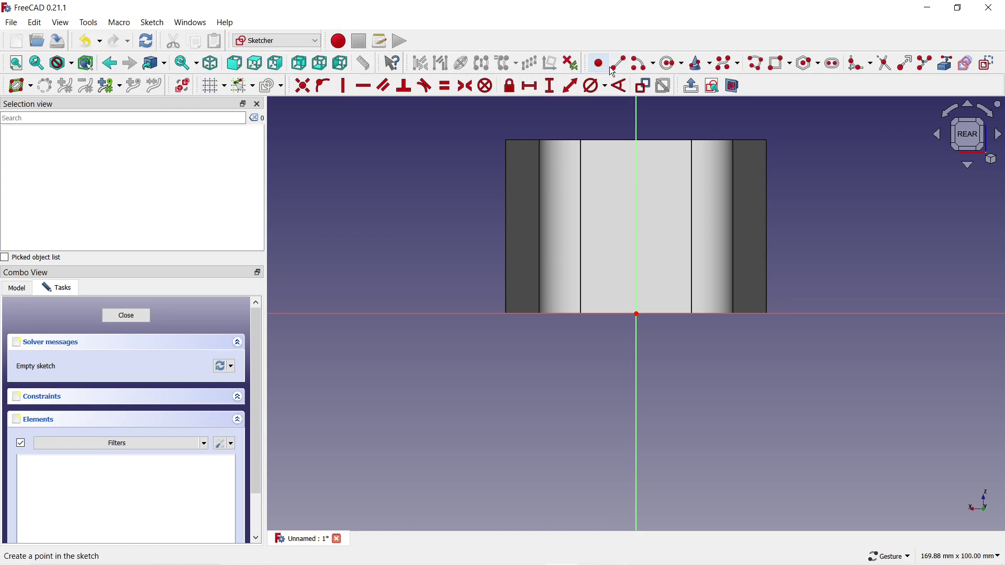
{"action": "left_click", "coordinate": [669, 64]}
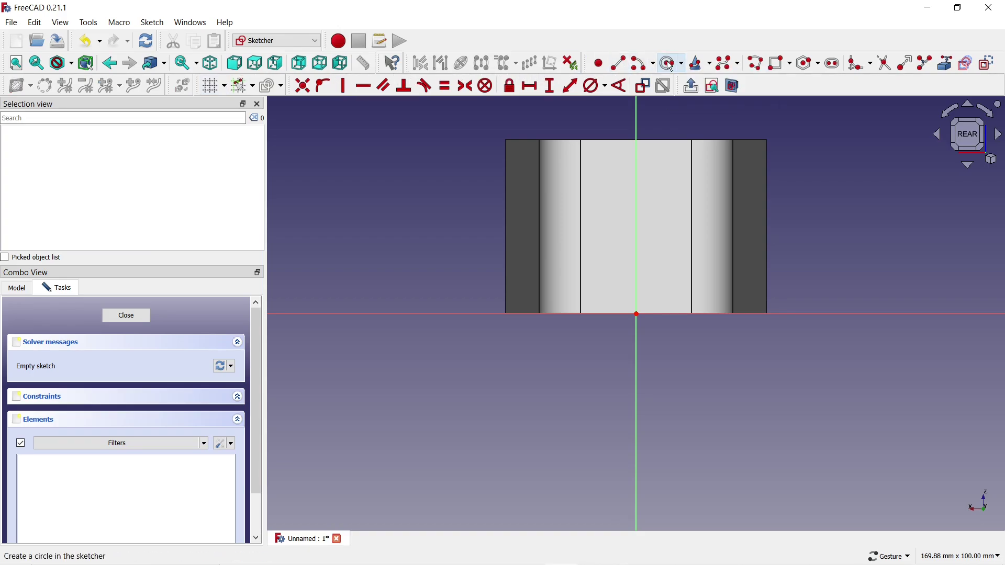
{"action": "left_click", "coordinate": [636, 192]}
{"action": "left_click", "coordinate": [655, 221]}
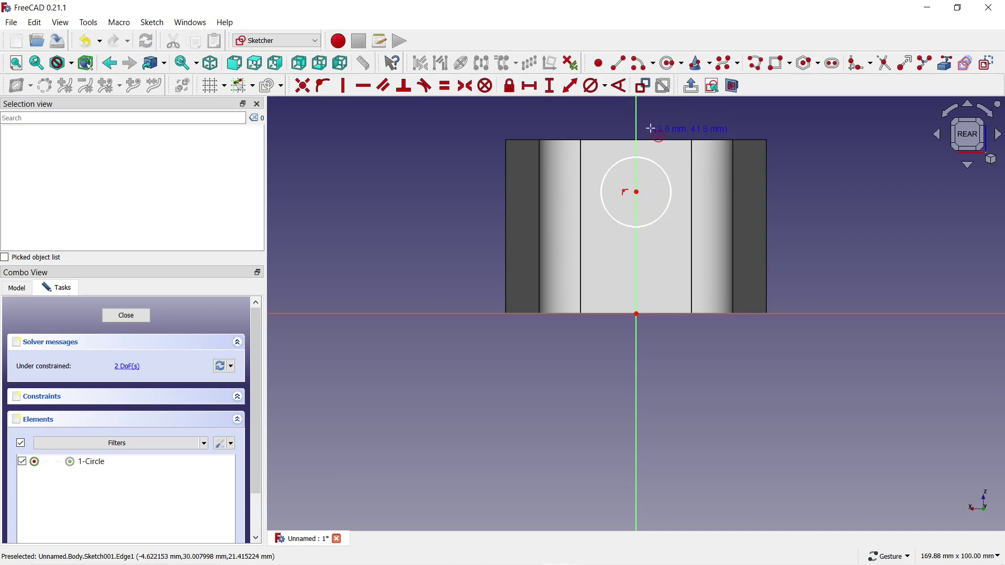
Step: Constrain the circle's diameter to 15 mm
{"action": "left_click", "coordinate": [595, 86]}
{"action": "left_click", "coordinate": [661, 168]}
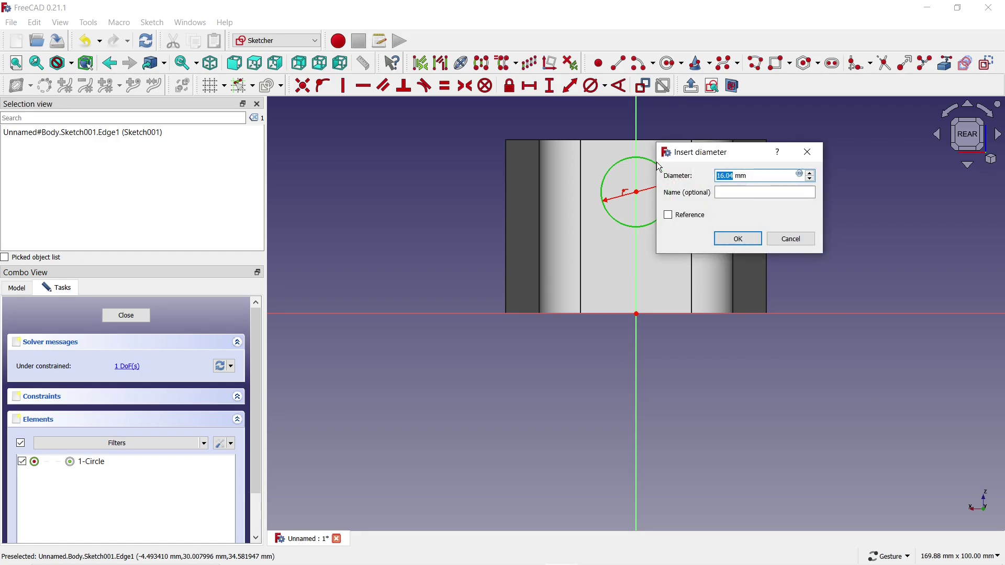
{"action": "type", "text": "15"}
{"action": "left_click", "coordinate": [722, 243]}
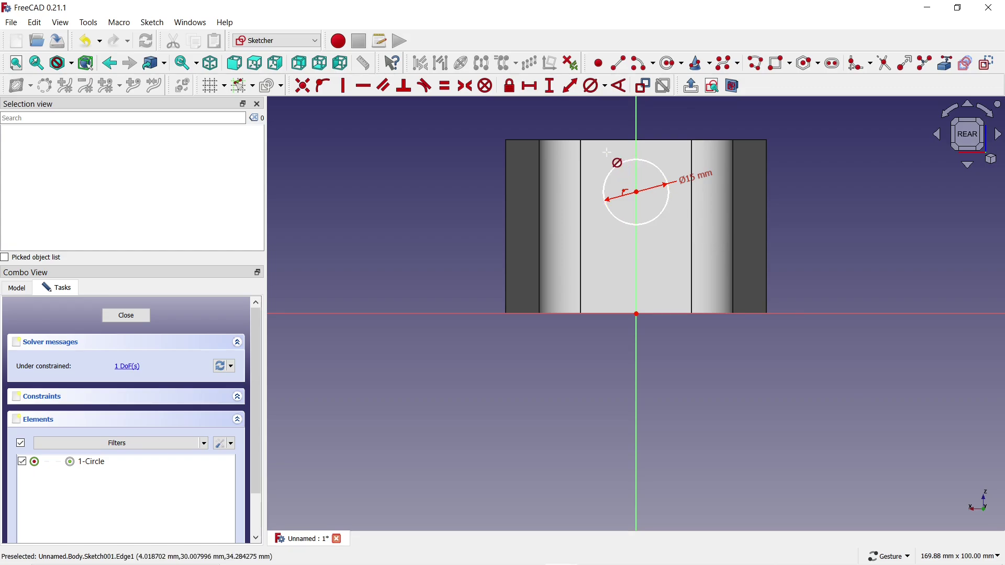
Step: Constrain the vertical distance from the circle's centre to the sketch origin to 20 mm and close the sketch
{"action": "left_click", "coordinate": [550, 87]}
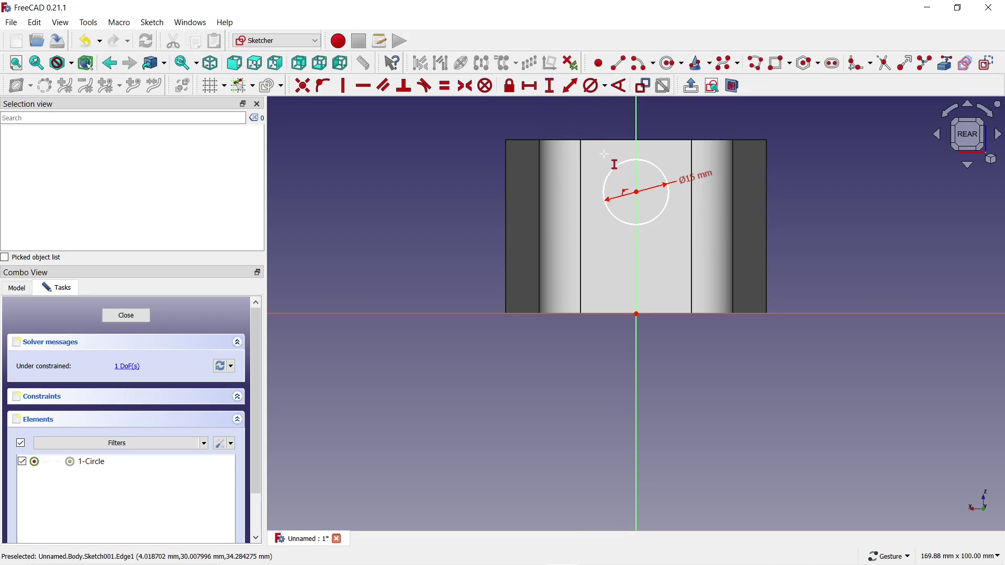
{"action": "left_click", "coordinate": [637, 193]}
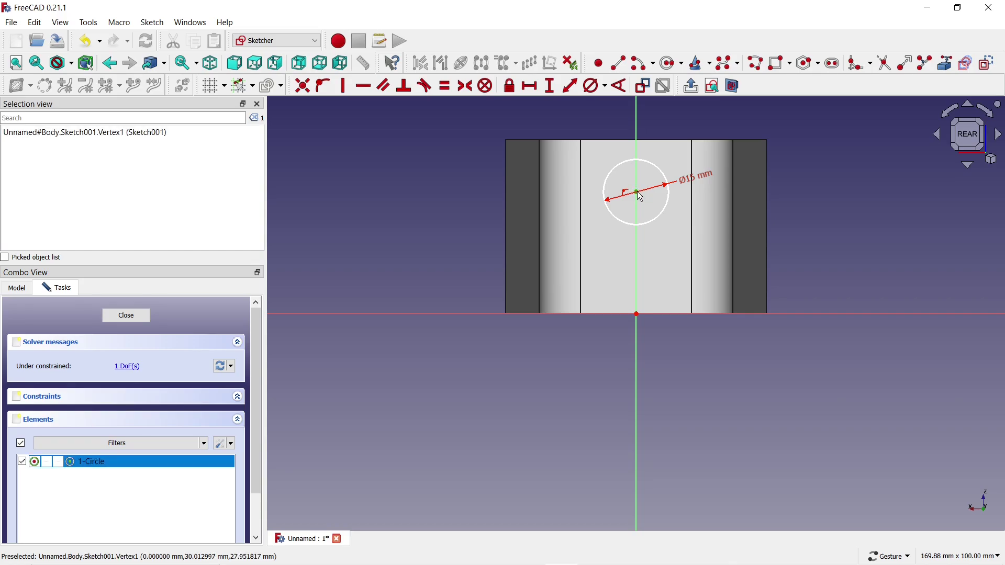
{"action": "left_click", "coordinate": [637, 313]}
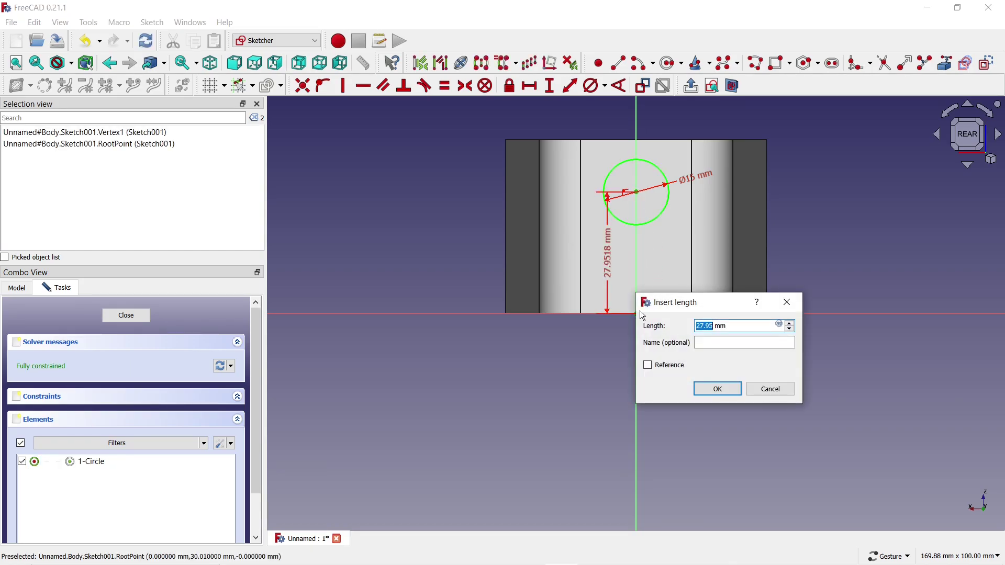
{"action": "type", "text": "20"}
{"action": "key", "text": "Return"}
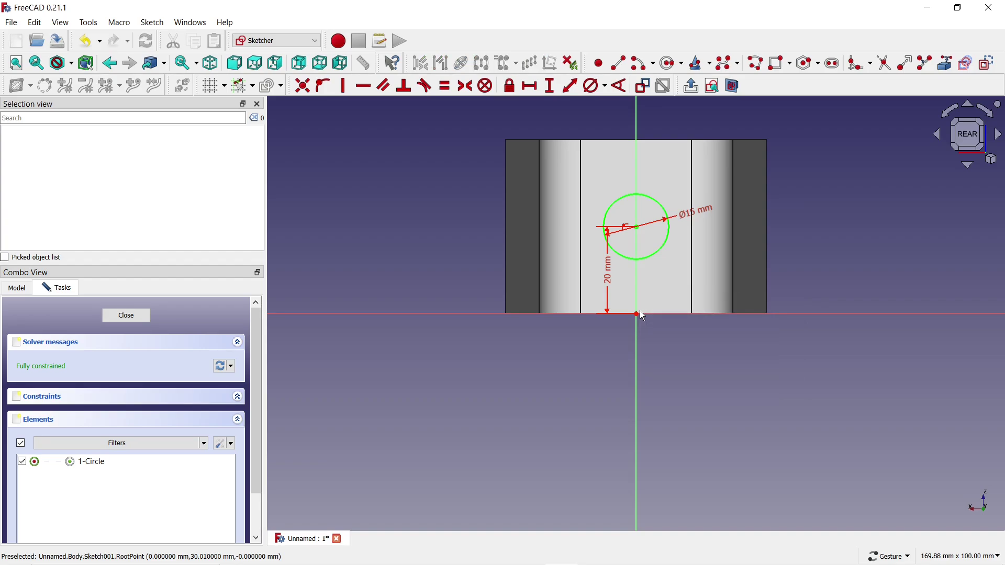
{"action": "left_click", "coordinate": [126, 315]}
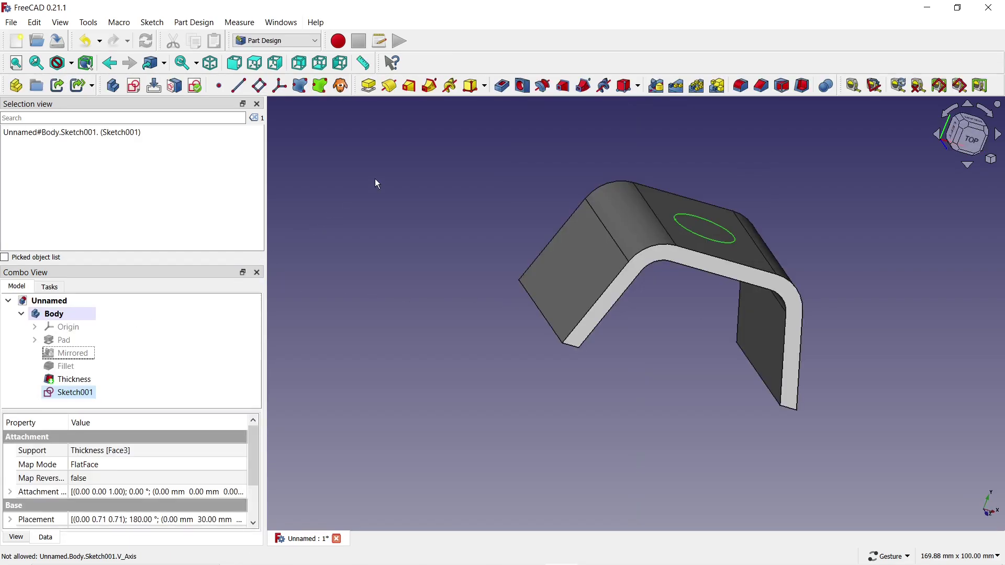
Step: Pocket the circle sketch with the Through all type to cut a hole in the bracket's top face
{"action": "left_click", "coordinate": [502, 86]}
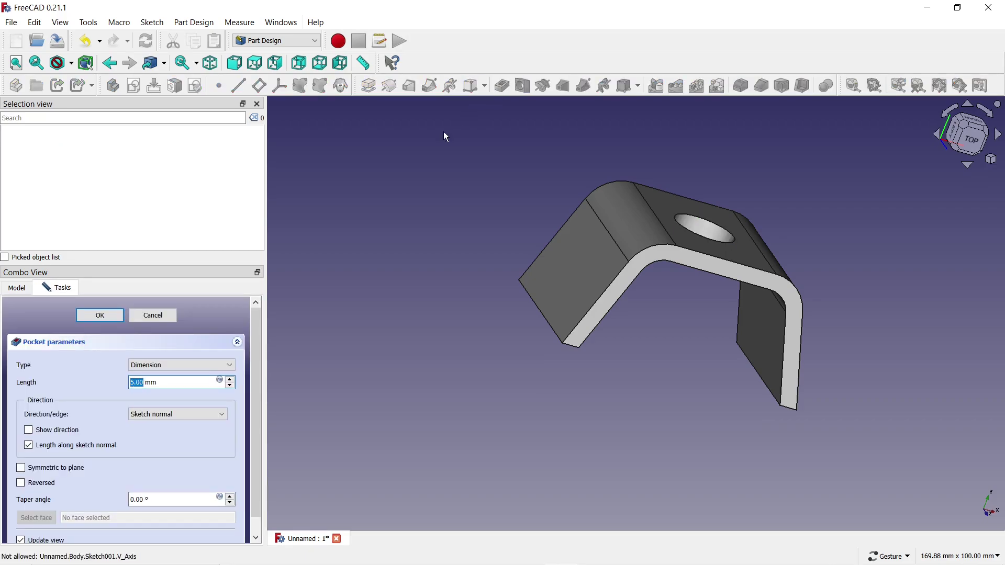
{"action": "left_click", "coordinate": [170, 365]}
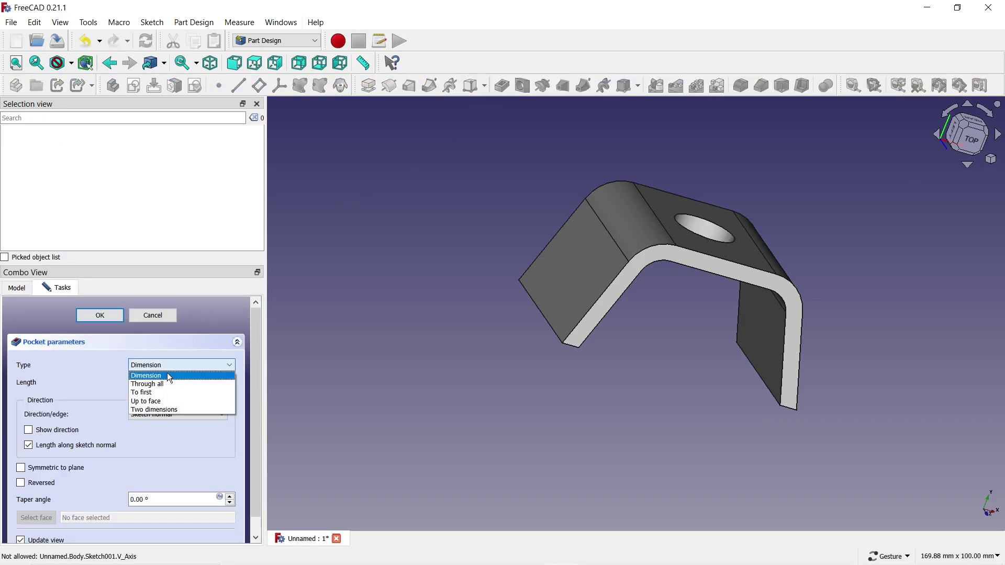
{"action": "left_click", "coordinate": [164, 384]}
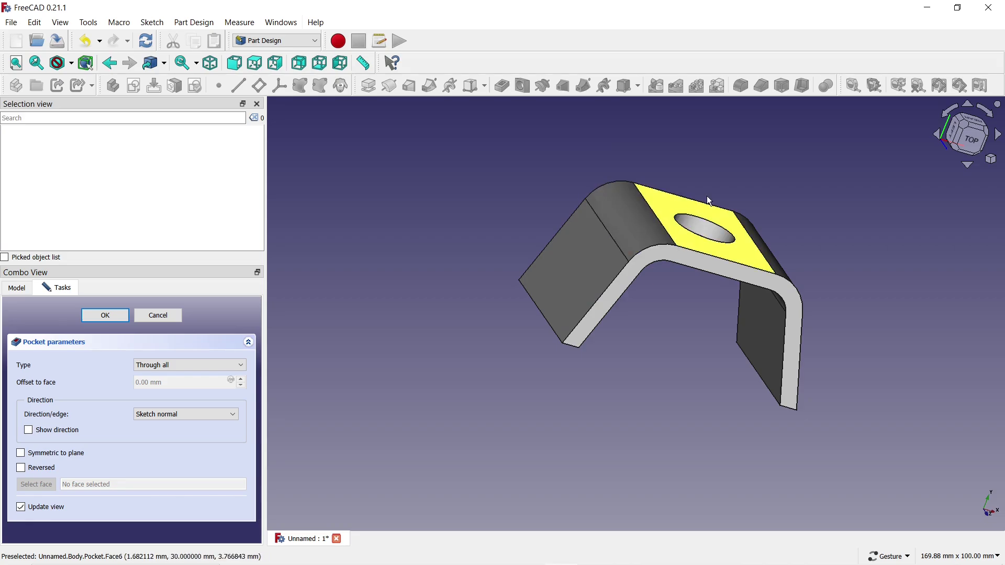
{"action": "mouse_move", "coordinate": [706, 195]}
{"action": "left_mouse_down"}
{"action": "mouse_move", "coordinate": [732, 174]}
{"action": "mouse_move", "coordinate": [698, 213]}
{"action": "left_mouse_up"}
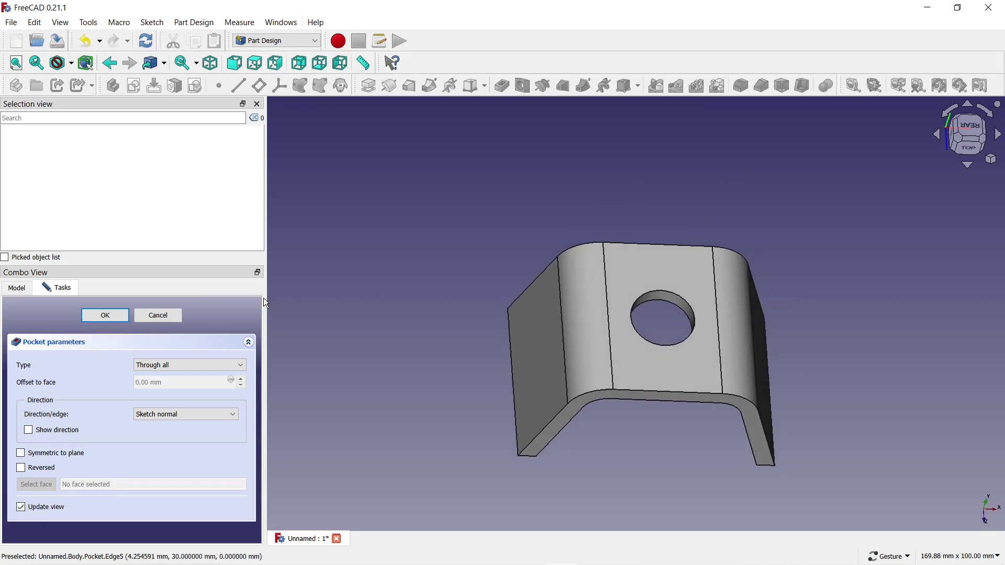
{"action": "left_click", "coordinate": [102, 315]}
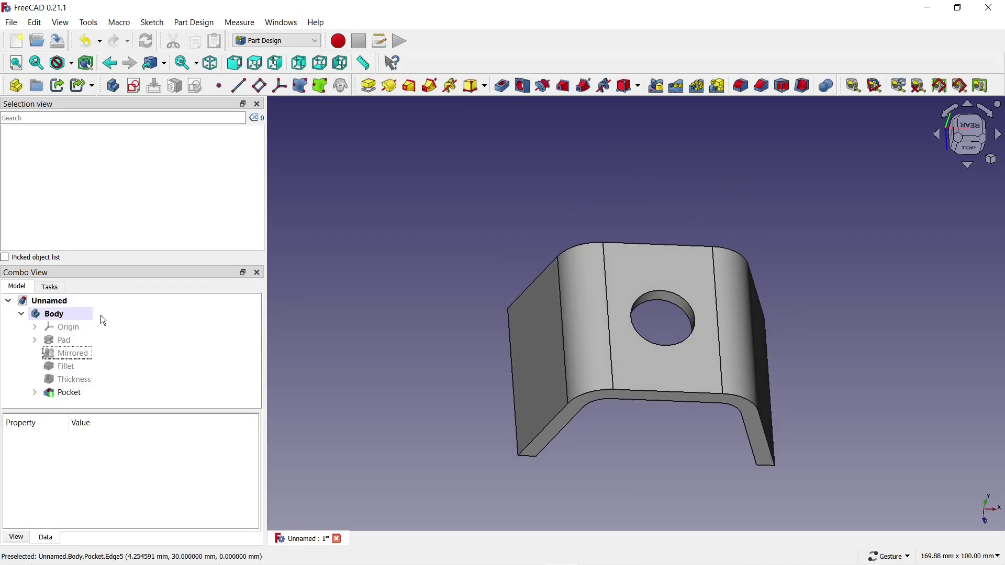
Step: Open the body's appearance settings and set its display mode to Shaded and its material to Chrome
{"action": "left_click", "coordinate": [61, 316]}
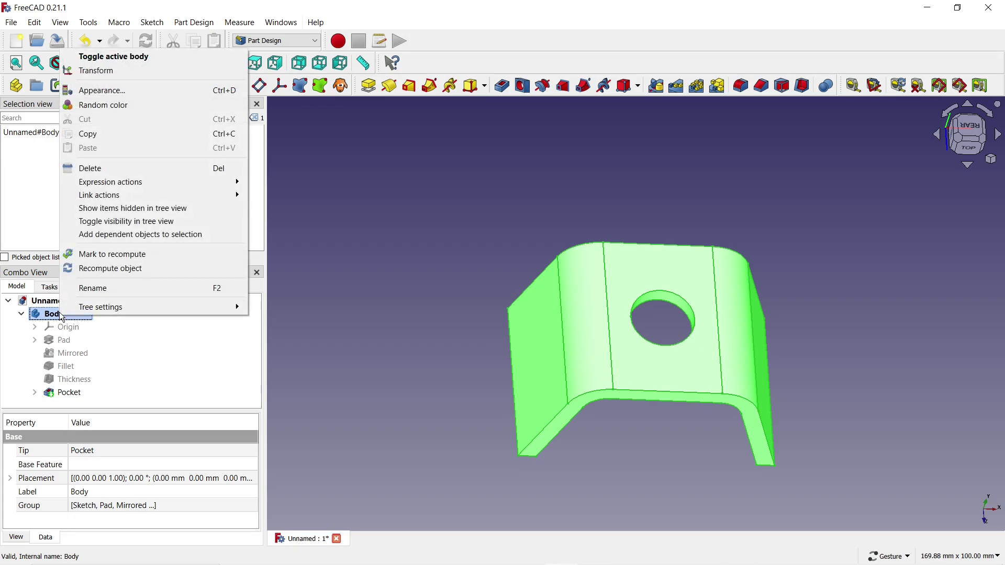
{"action": "left_click", "coordinate": [97, 92]}
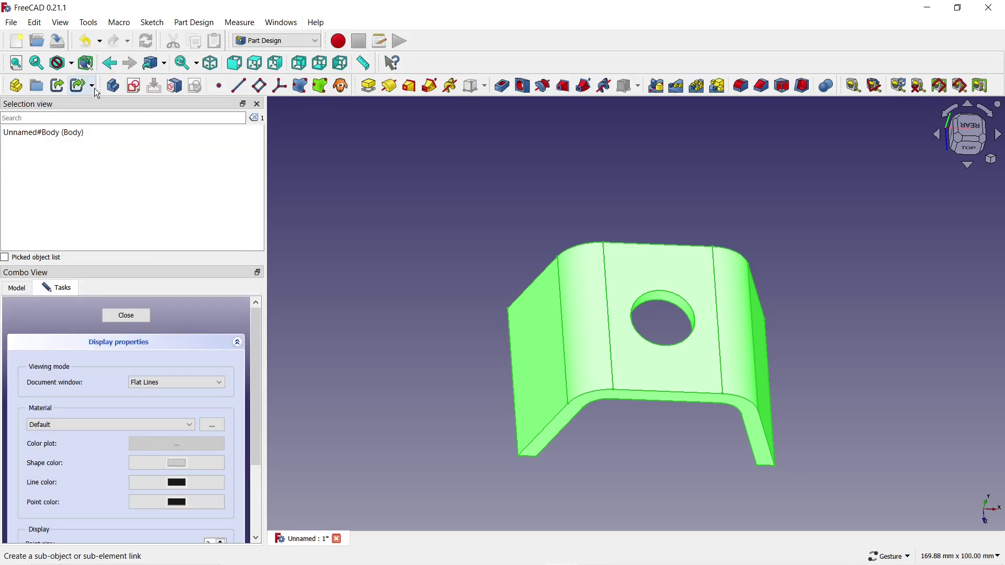
{"action": "left_click", "coordinate": [159, 382]}
{"action": "left_click", "coordinate": [152, 394]}
{"action": "left_click", "coordinate": [138, 423]}
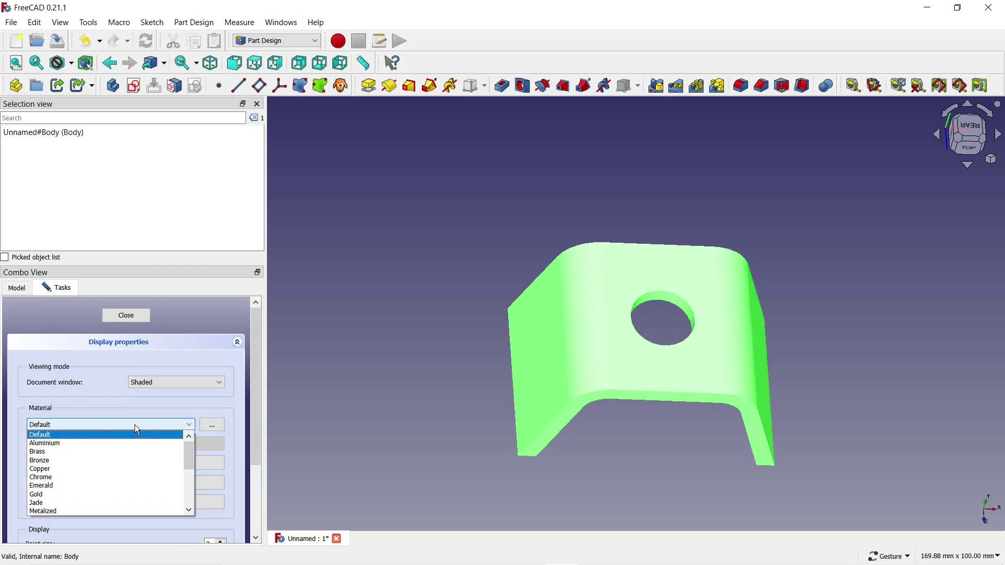
{"action": "left_click", "coordinate": [93, 475]}
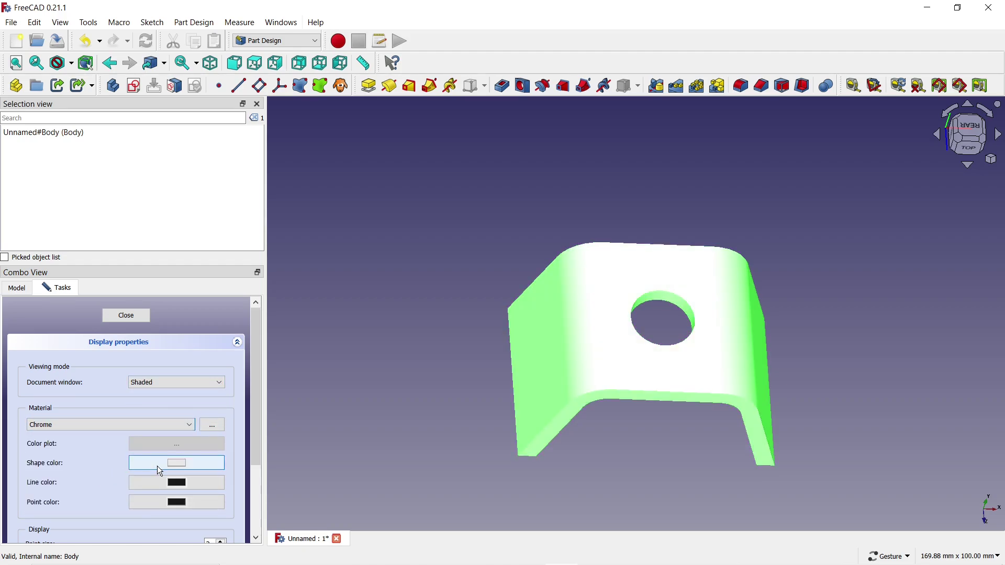
Step: Set the body's shape color to the basic yellow-green, close the appearance settings, and deselect the body
{"action": "left_click", "coordinate": [174, 462]}
{"action": "left_click", "coordinate": [476, 193]}
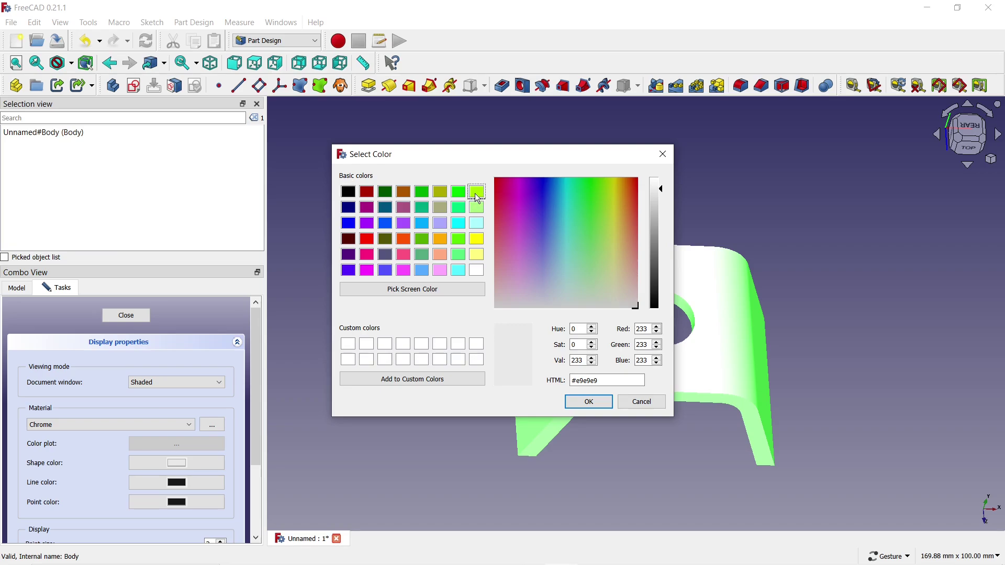
{"action": "left_click", "coordinate": [586, 407]}
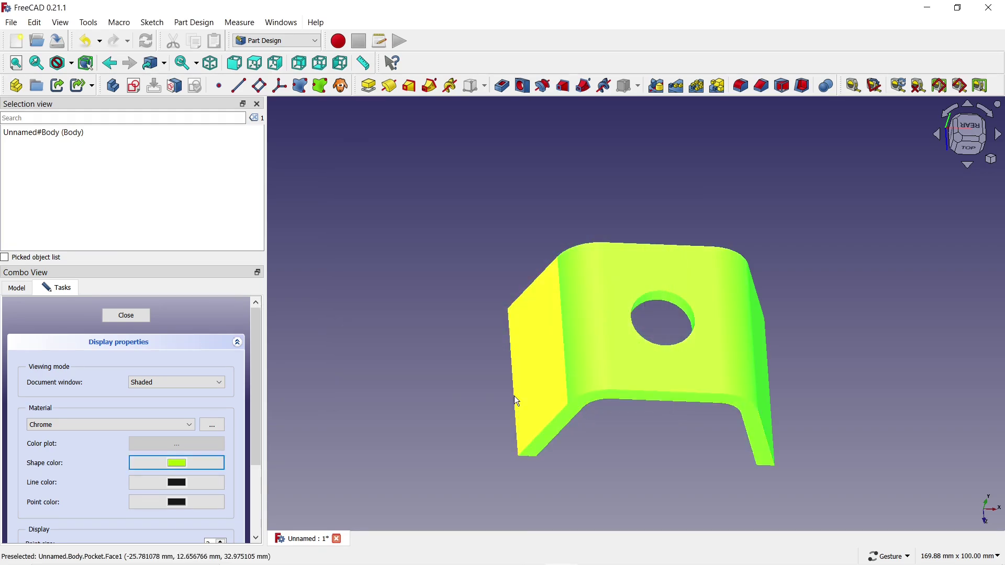
{"action": "left_click", "coordinate": [126, 315]}
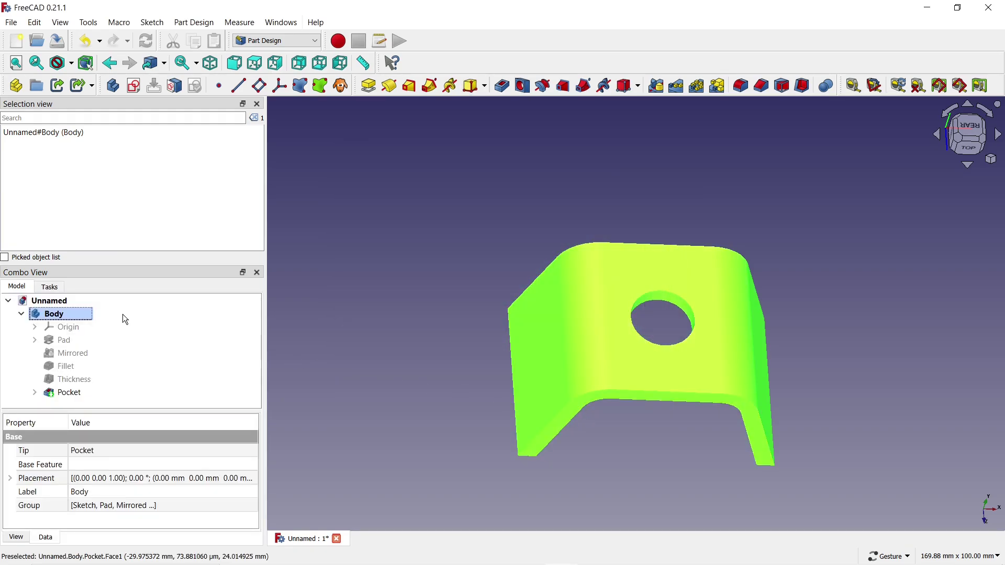
{"action": "left_click", "coordinate": [349, 334]}
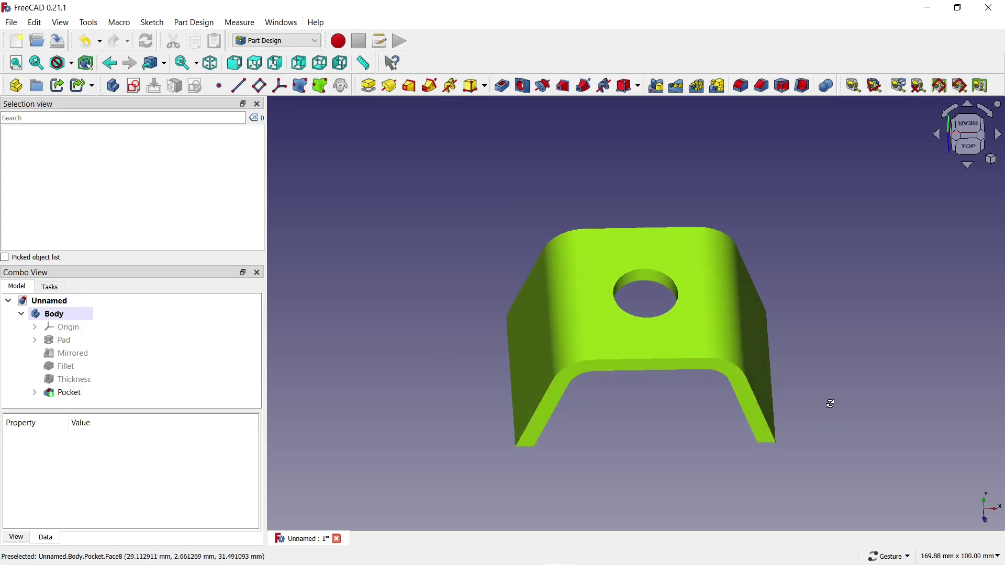